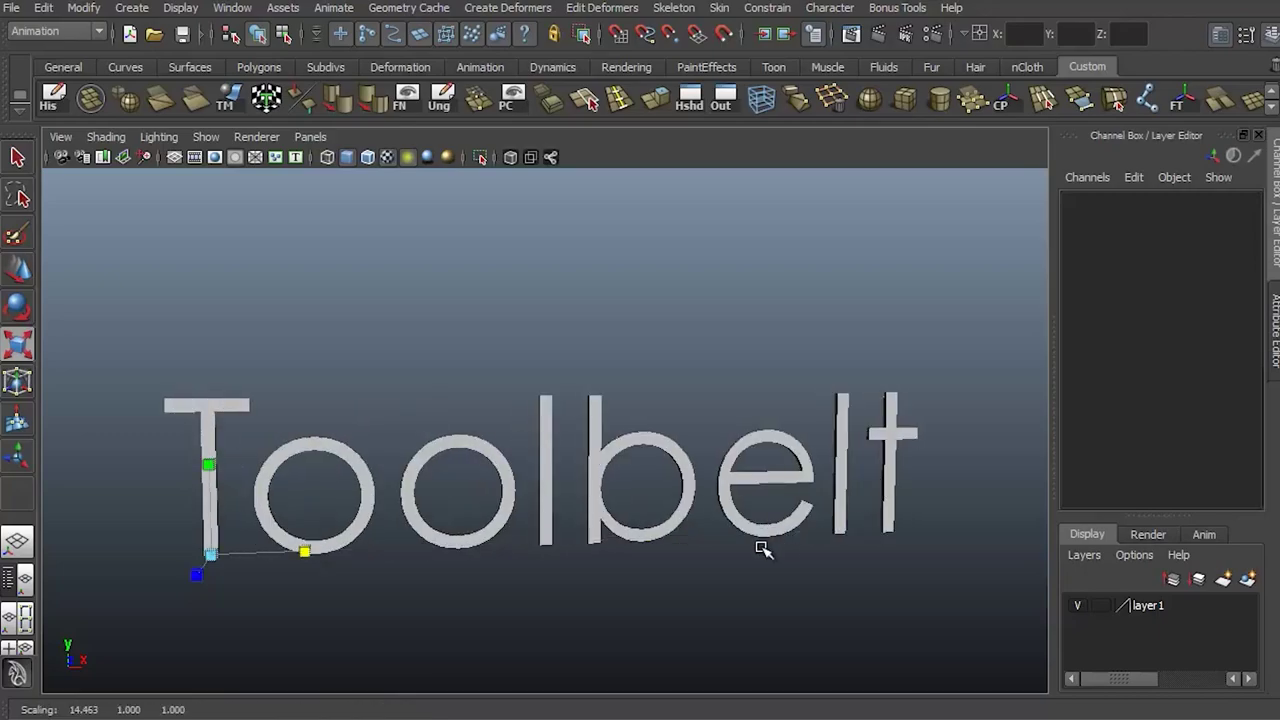
alt+drag(762, 549, 617, 511)
key(e)
alt+middle_drag(617, 511, 720, 406)
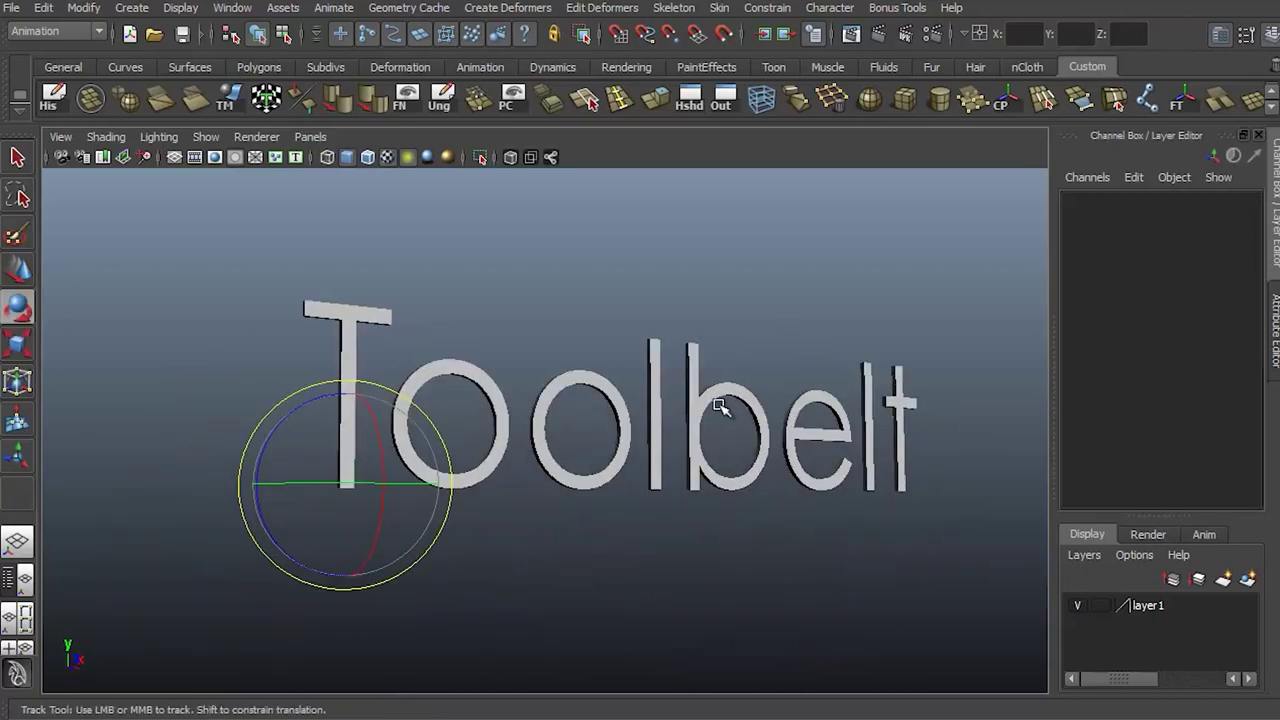
alt+drag(677, 463, 476, 492)
drag(280, 530, 540, 390)
key(w)
key(Insert)
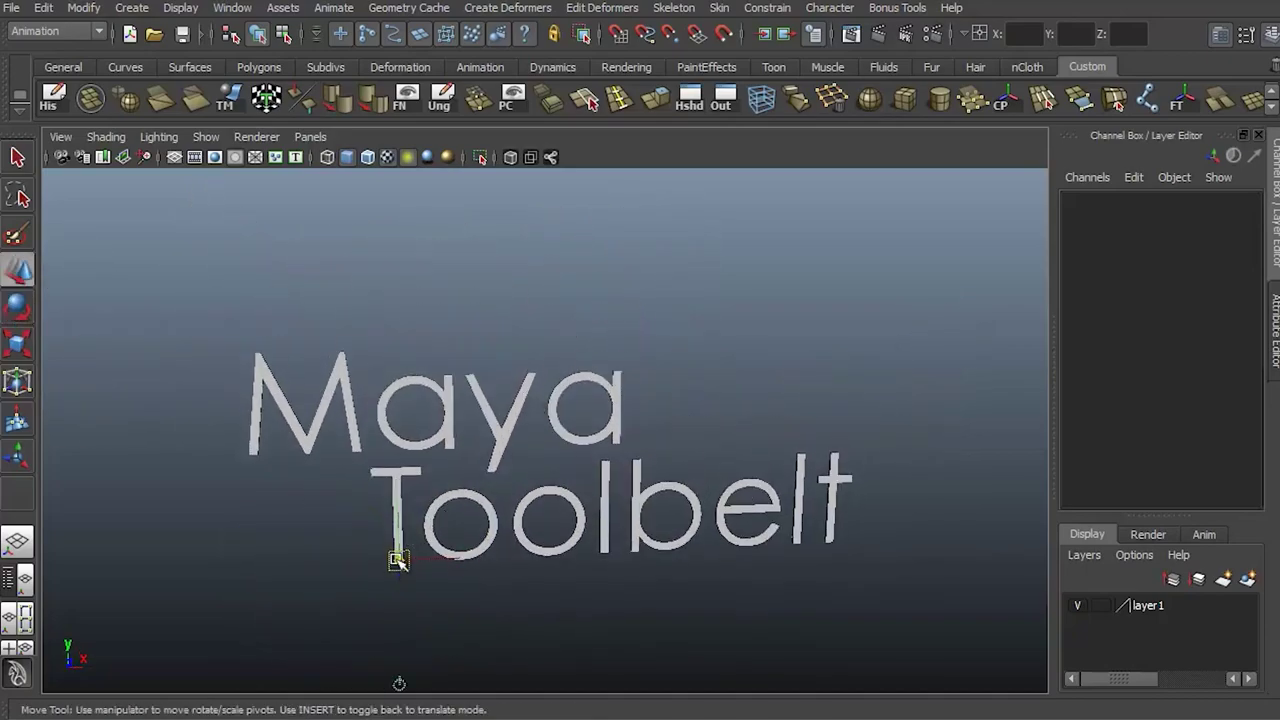
drag(398, 560, 289, 198)
key(Insert)
key(q)
alt+drag(400, 206, 763, 464)
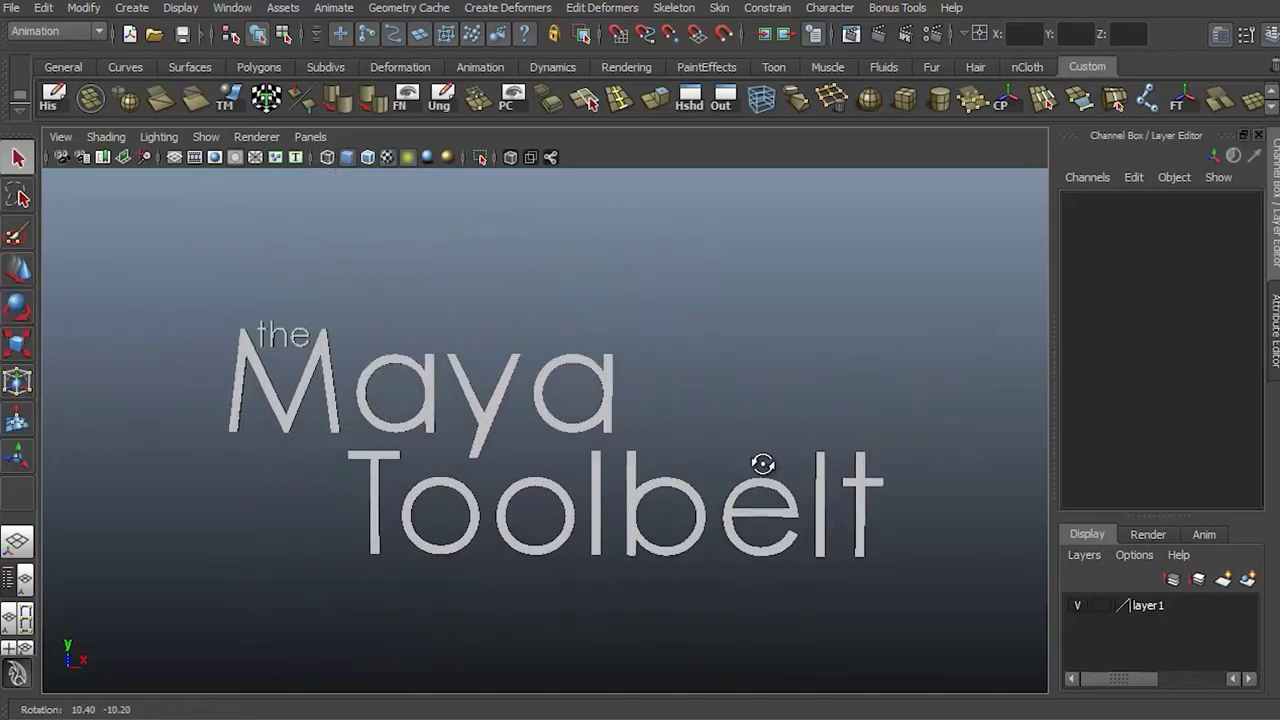
key(a)
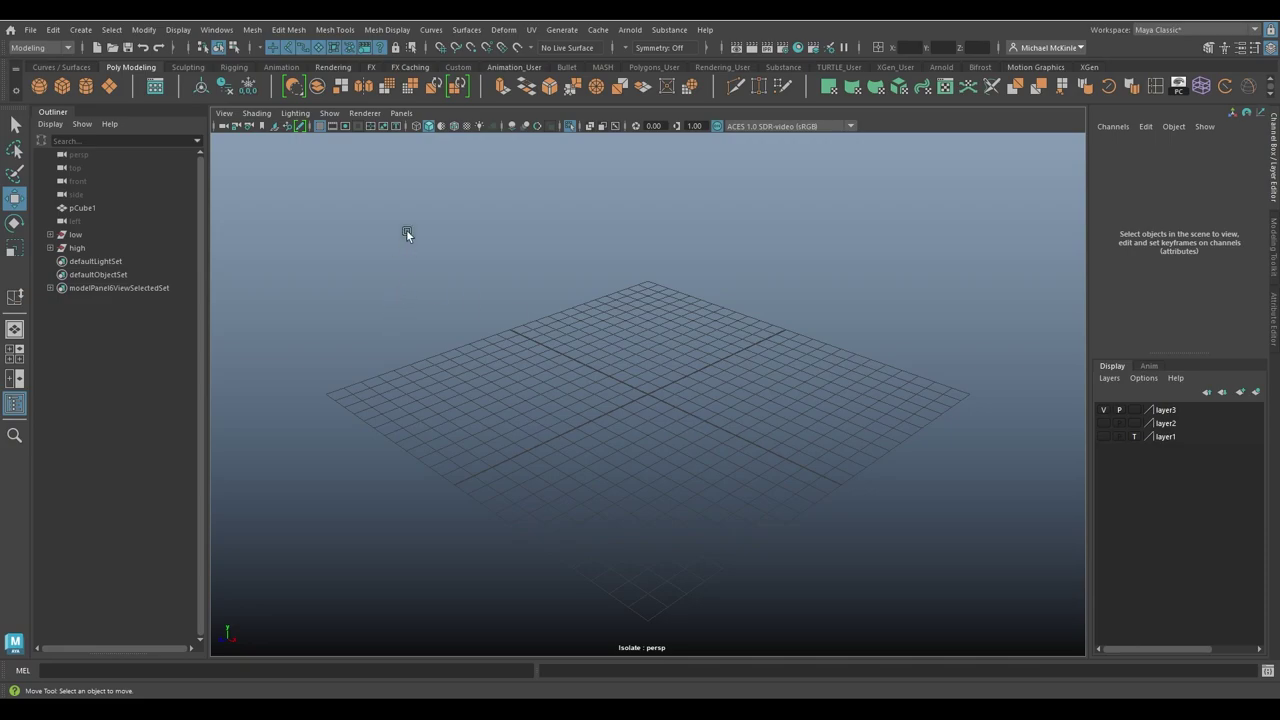
Step: Detach the Mesh Tools menu as a floating window and place it over the viewport's upper-left area
click(337, 30)
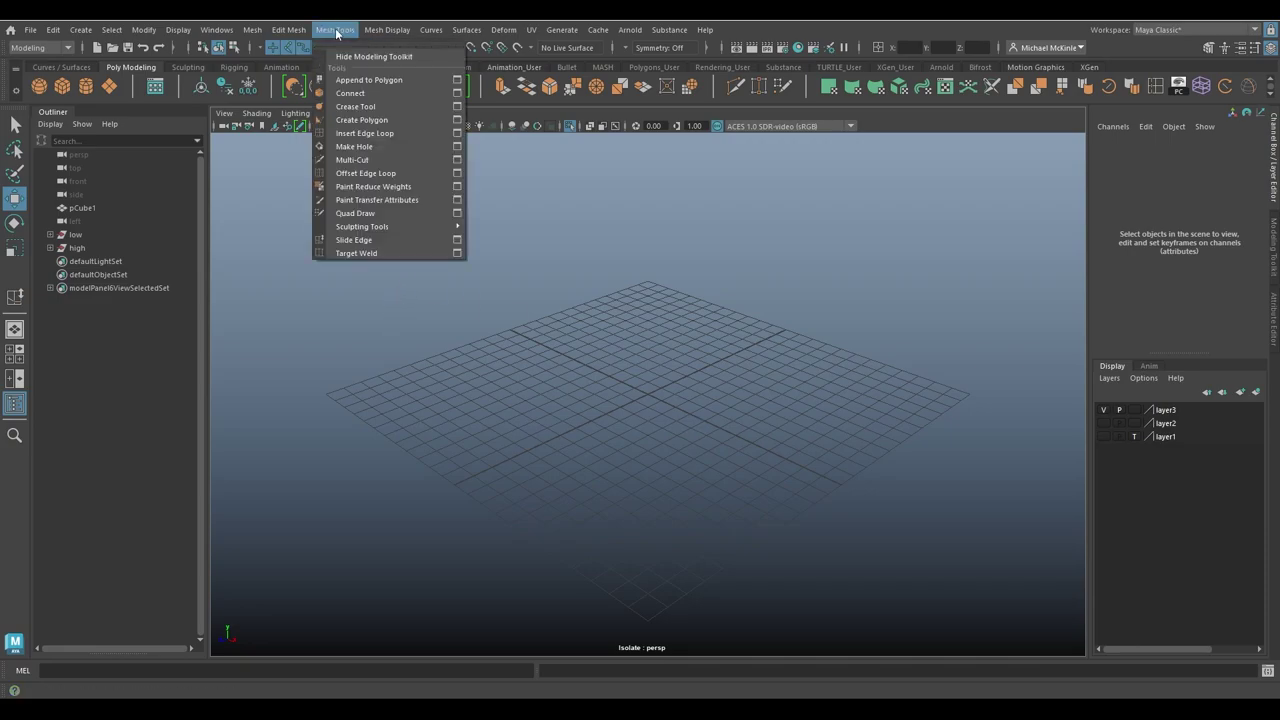
click(370, 42)
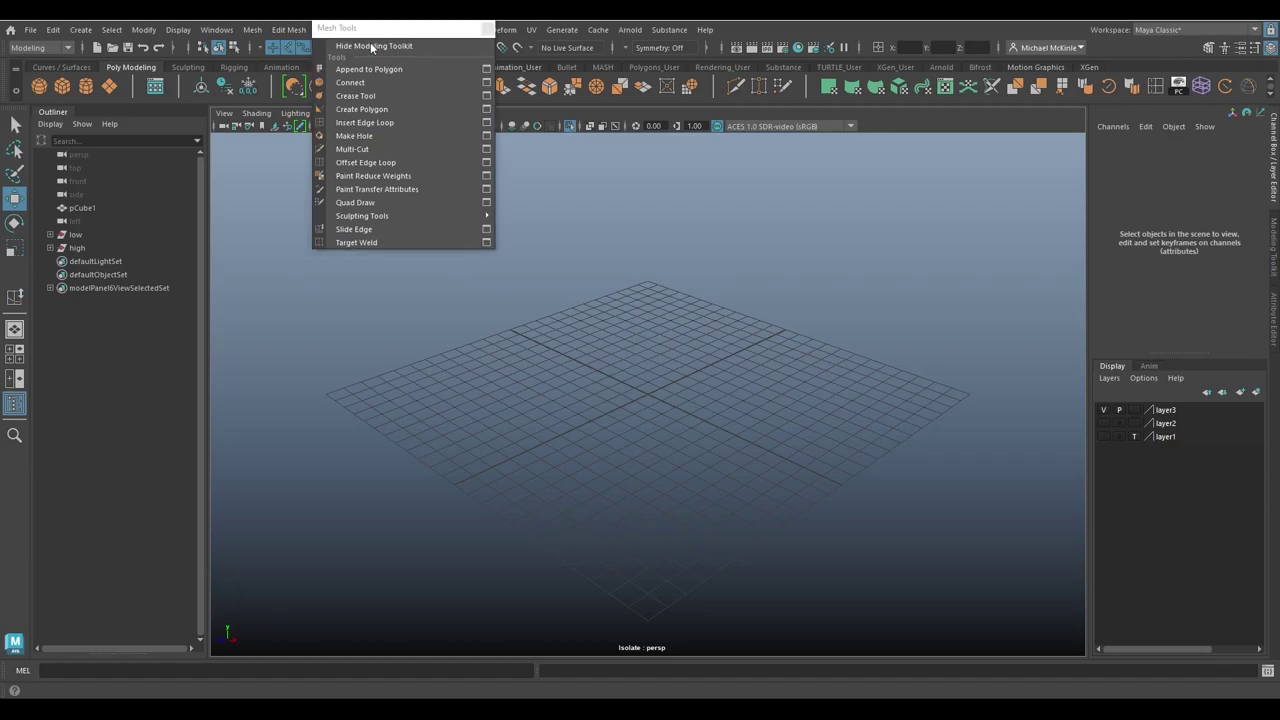
drag(386, 32, 290, 150)
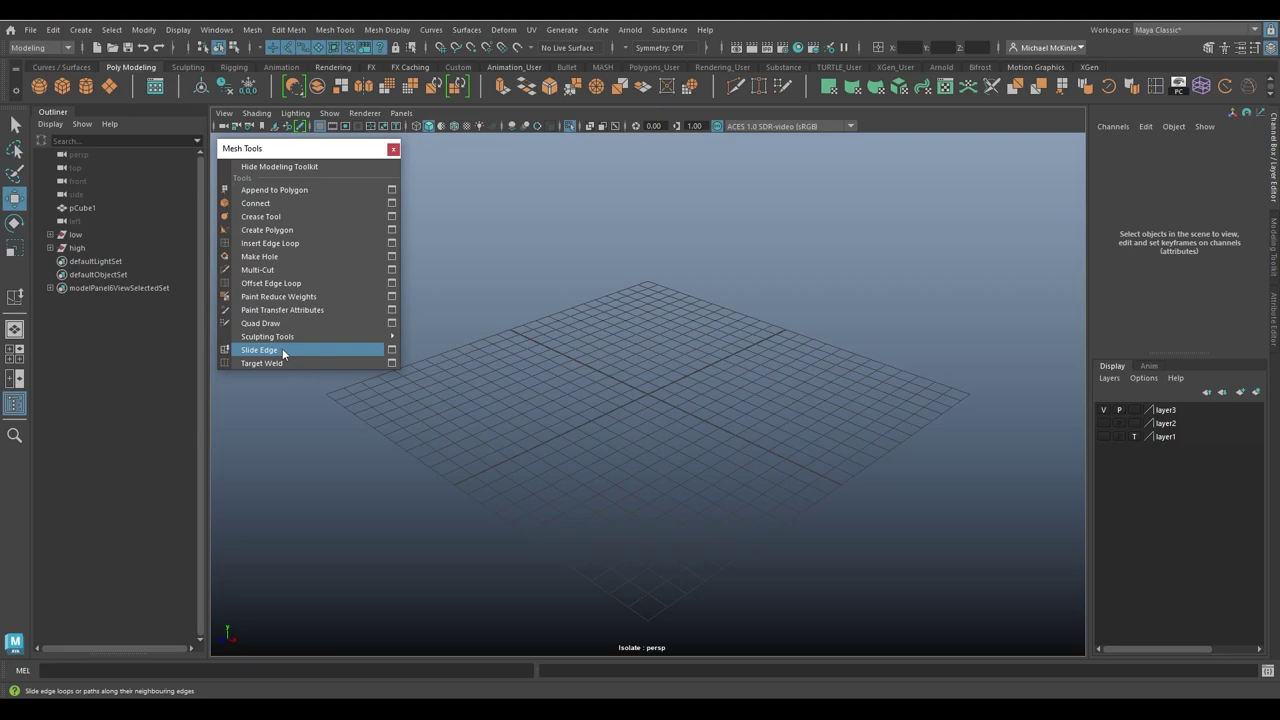
click(660, 272)
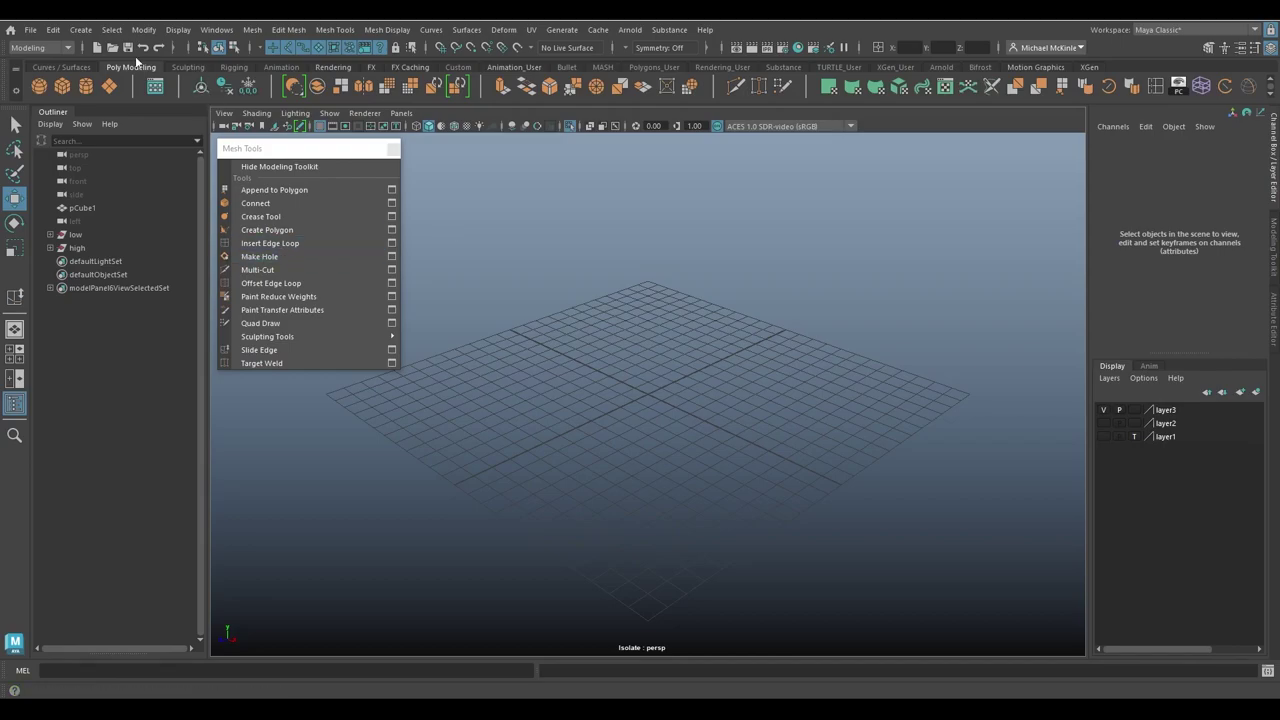
Step: Create a polygon cube at the origin, scale it uniformly to about 8.26, and hide the viewport grid
click(39, 86)
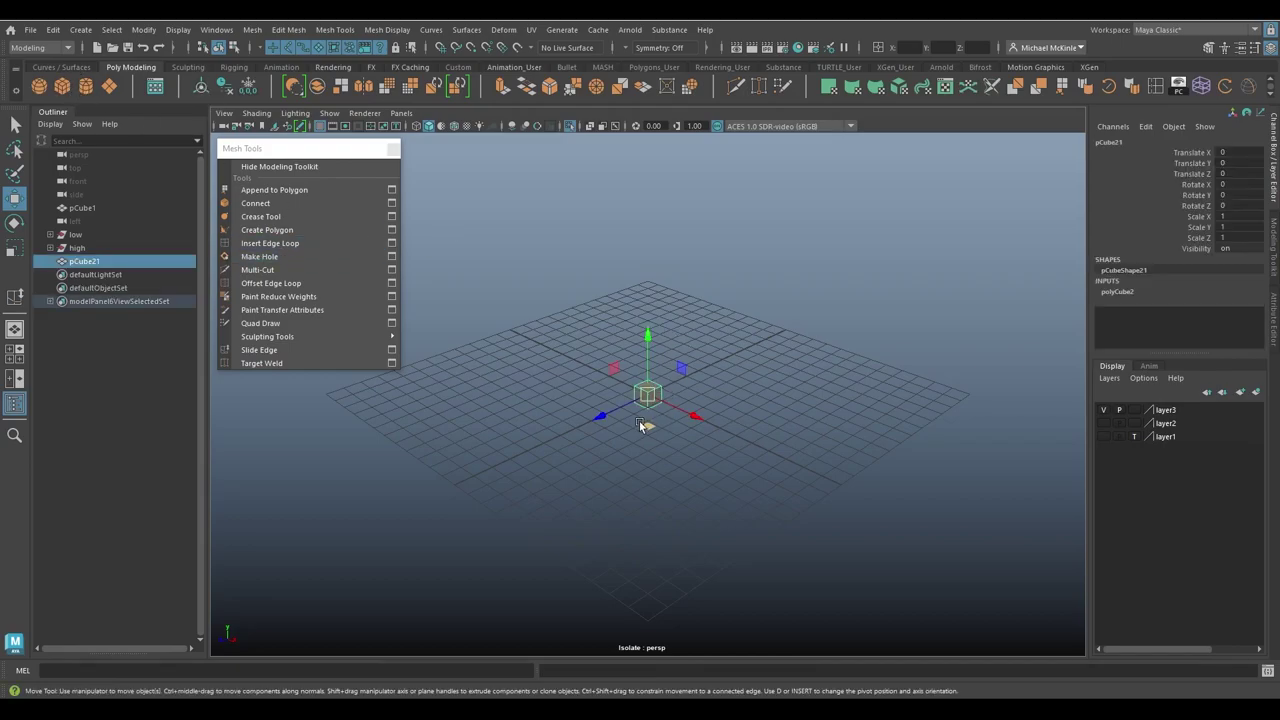
key(r)
drag(634, 403, 765, 438)
click(330, 126)
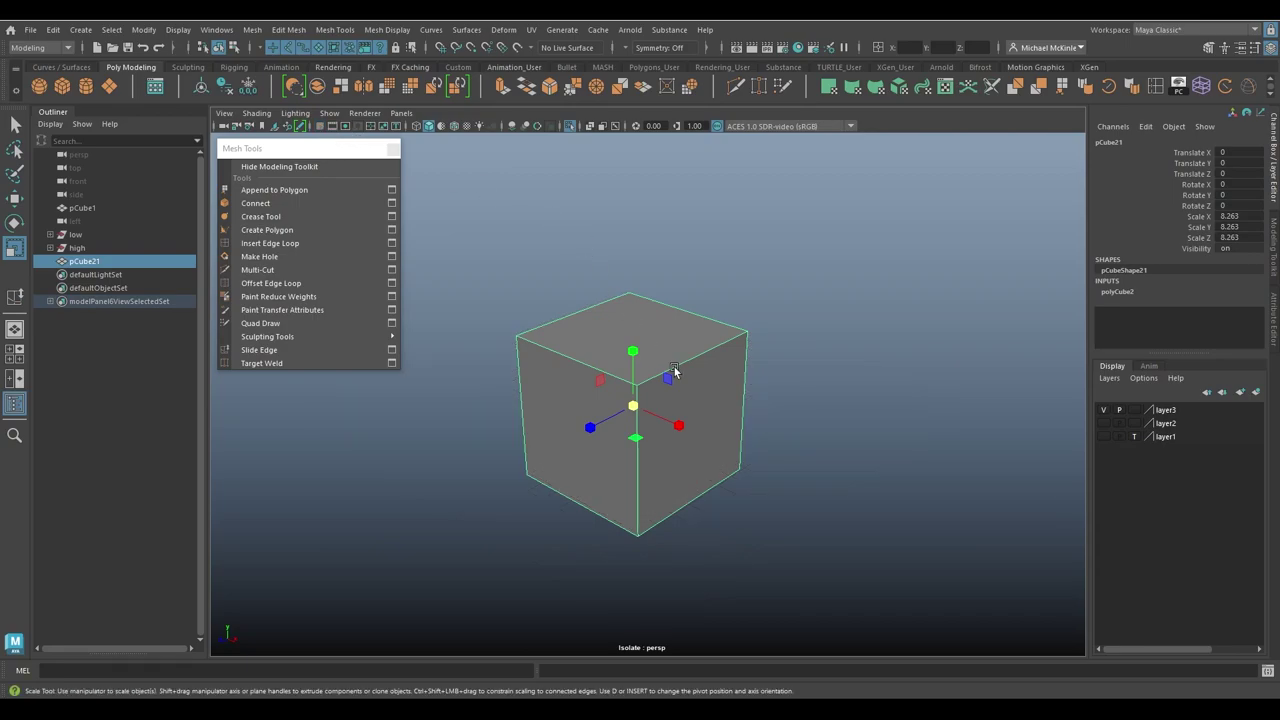
alt+drag(675, 372, 724, 371)
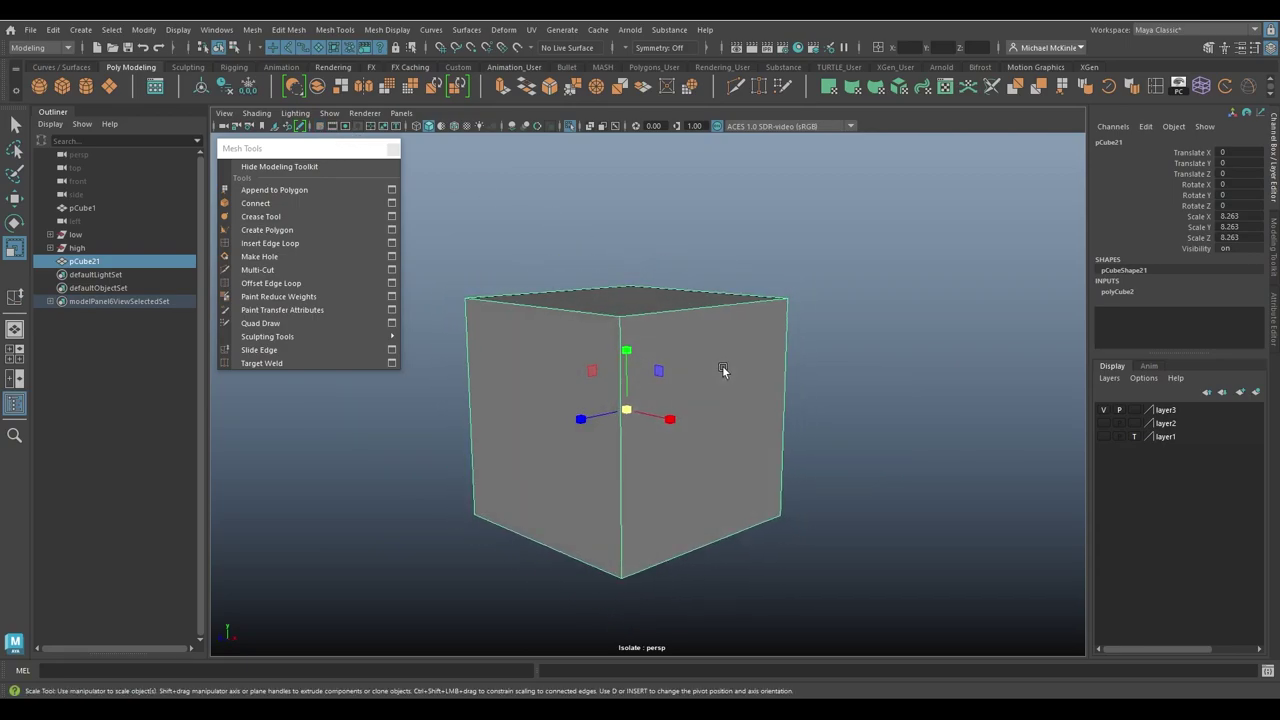
Step: Set the cube's width, height and depth subdivisions to 4 each
click(1132, 292)
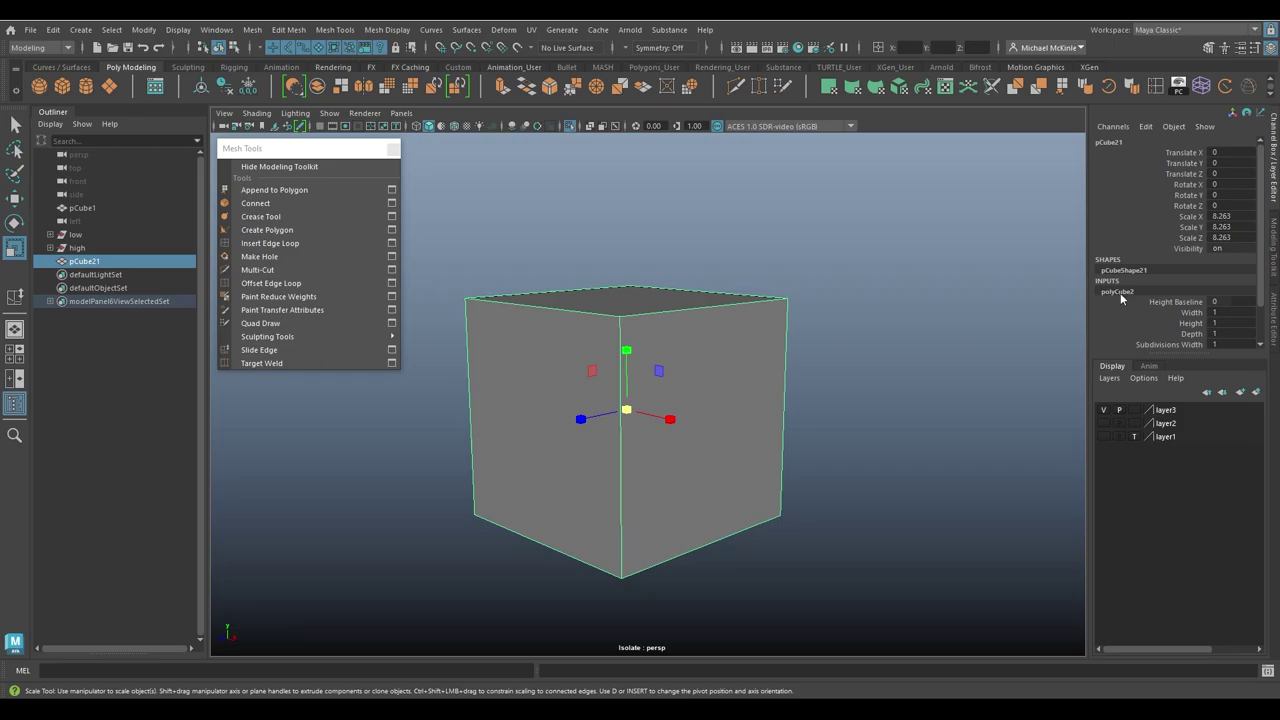
scroll(1253, 295, down, 2)
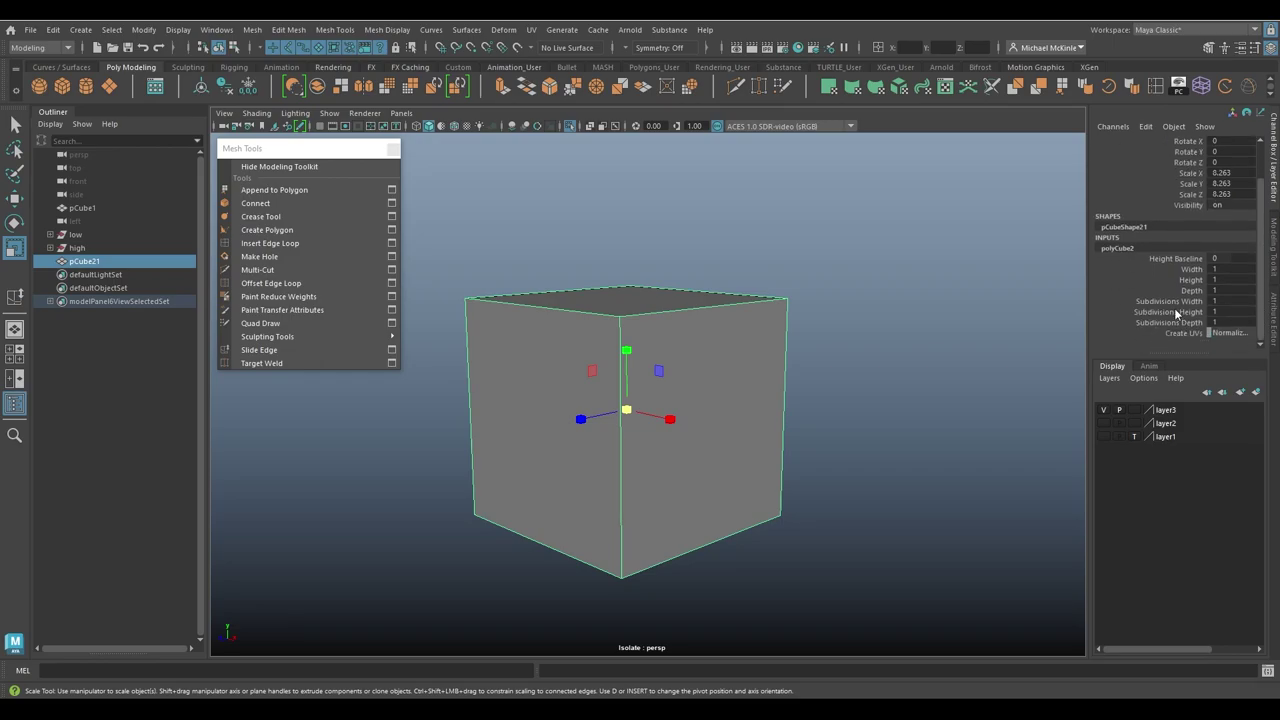
drag(1176, 301, 1178, 323)
middle_drag(885, 345, 903, 350)
alt+drag(903, 350, 716, 343)
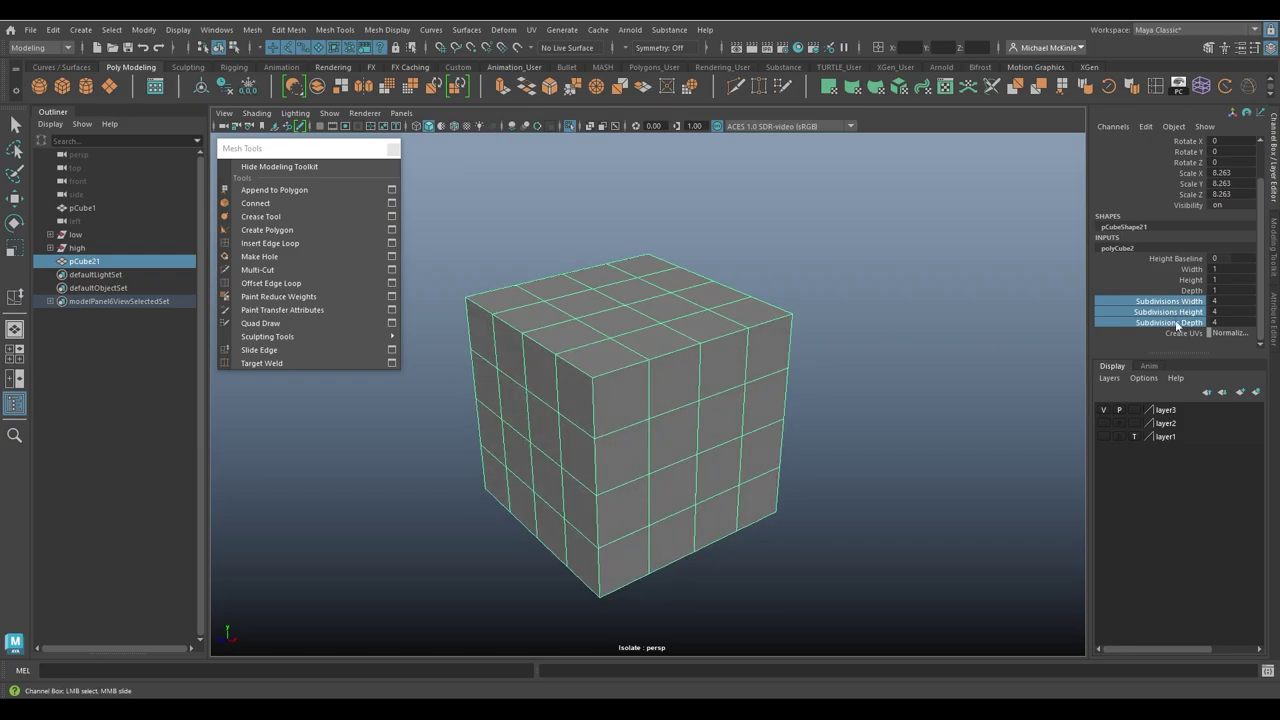
middle_drag(941, 288, 910, 278)
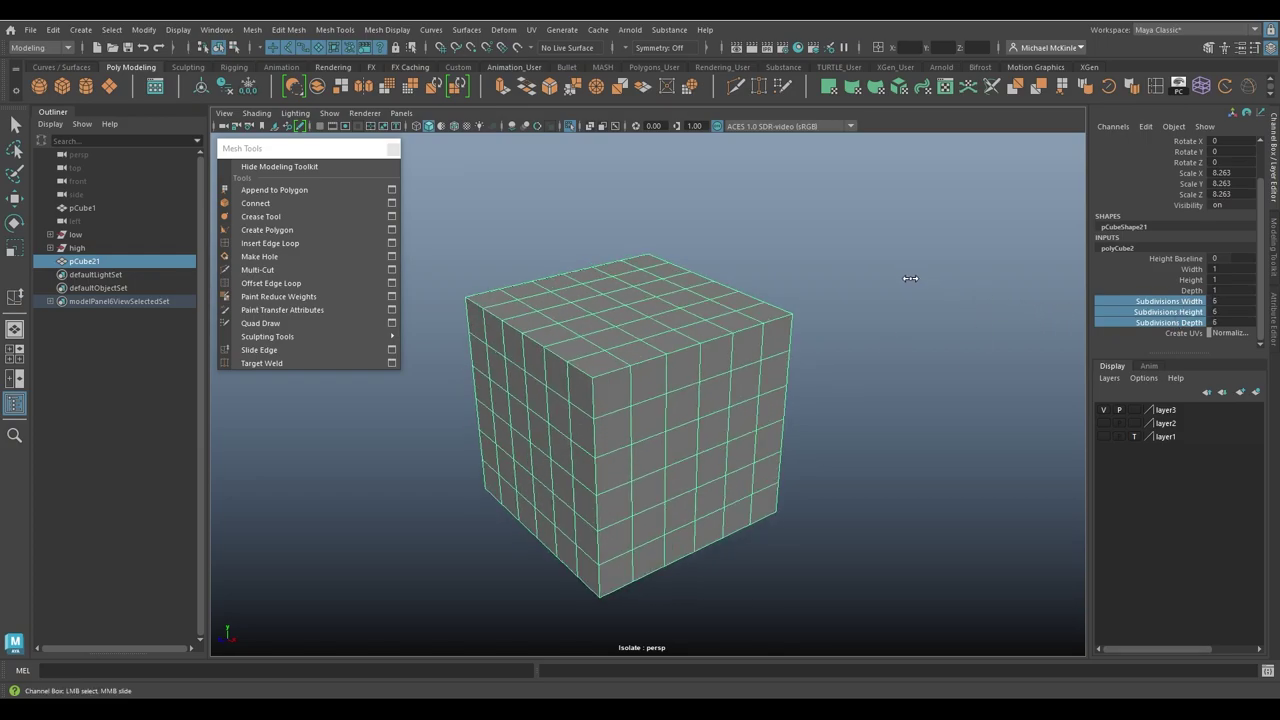
alt+drag(785, 331, 953, 305)
middle_drag(953, 305, 937, 303)
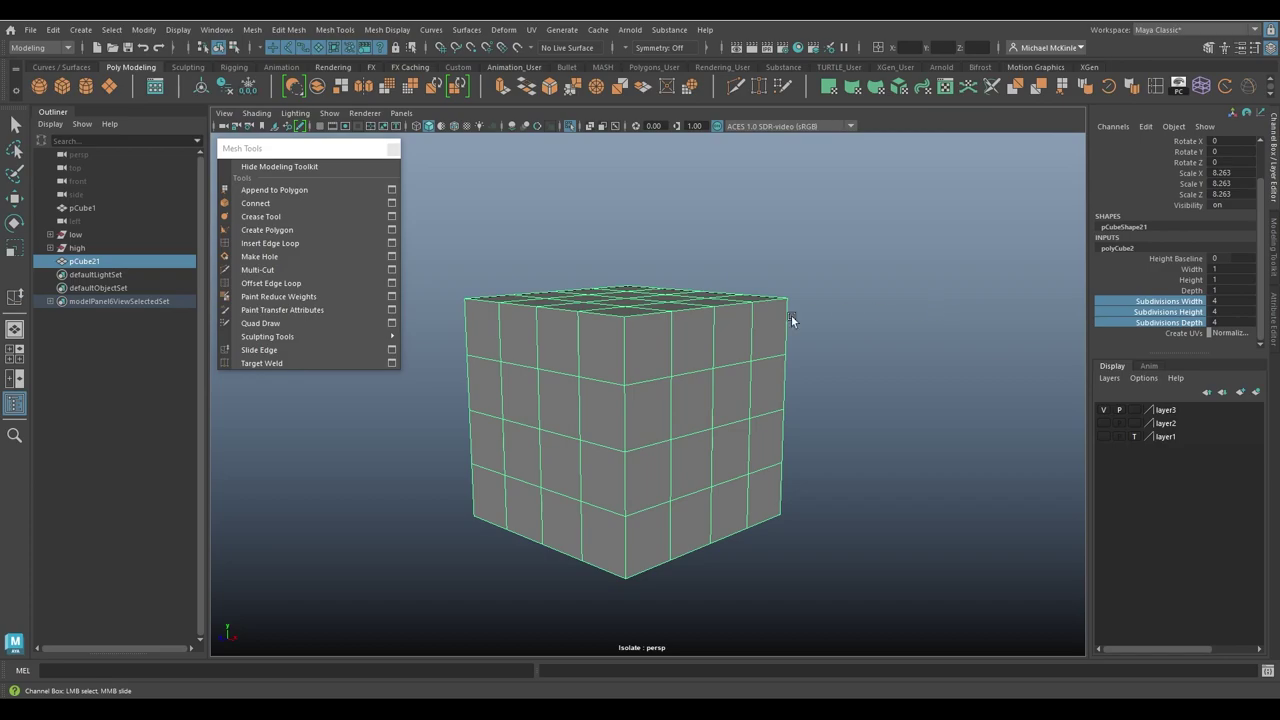
Step: Select a single interior edge on the cube's top face in edge mode and activate the Slide Edge tool
alt+drag(791, 318, 715, 370)
right_drag(714, 334, 714, 279)
key(r)
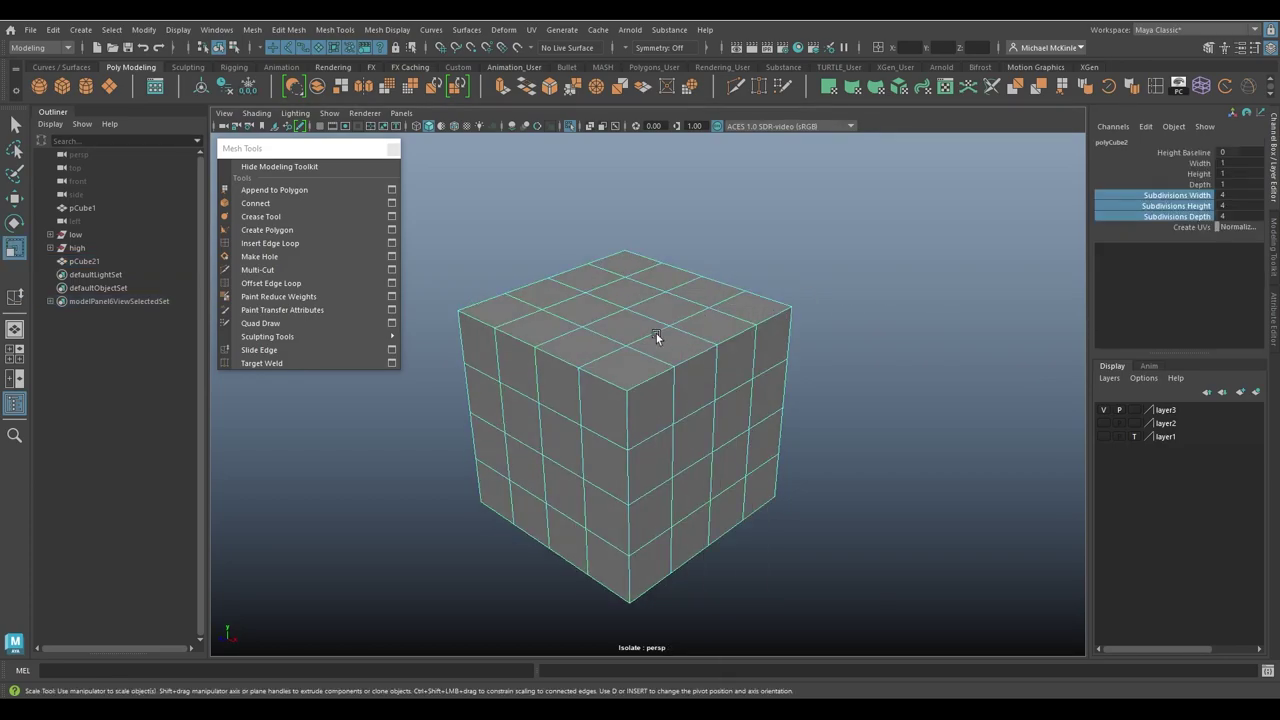
click(656, 333)
key(q)
alt+drag(686, 361, 729, 356)
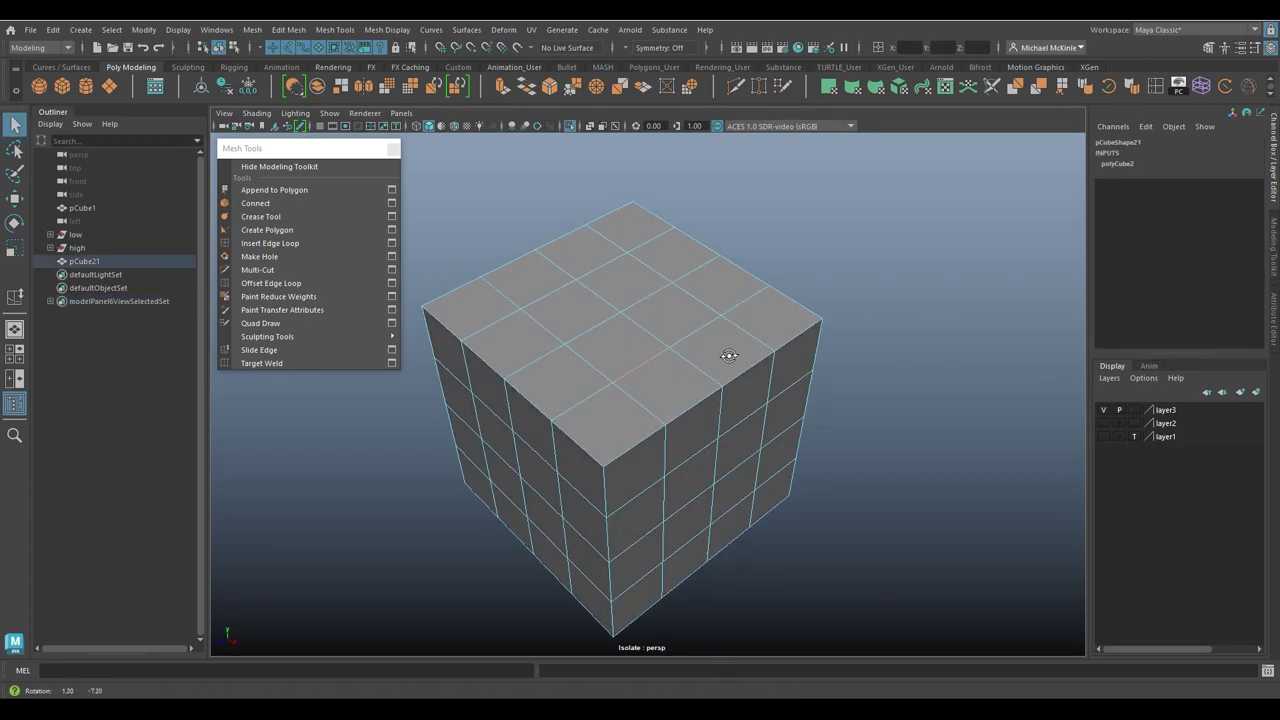
click(262, 350)
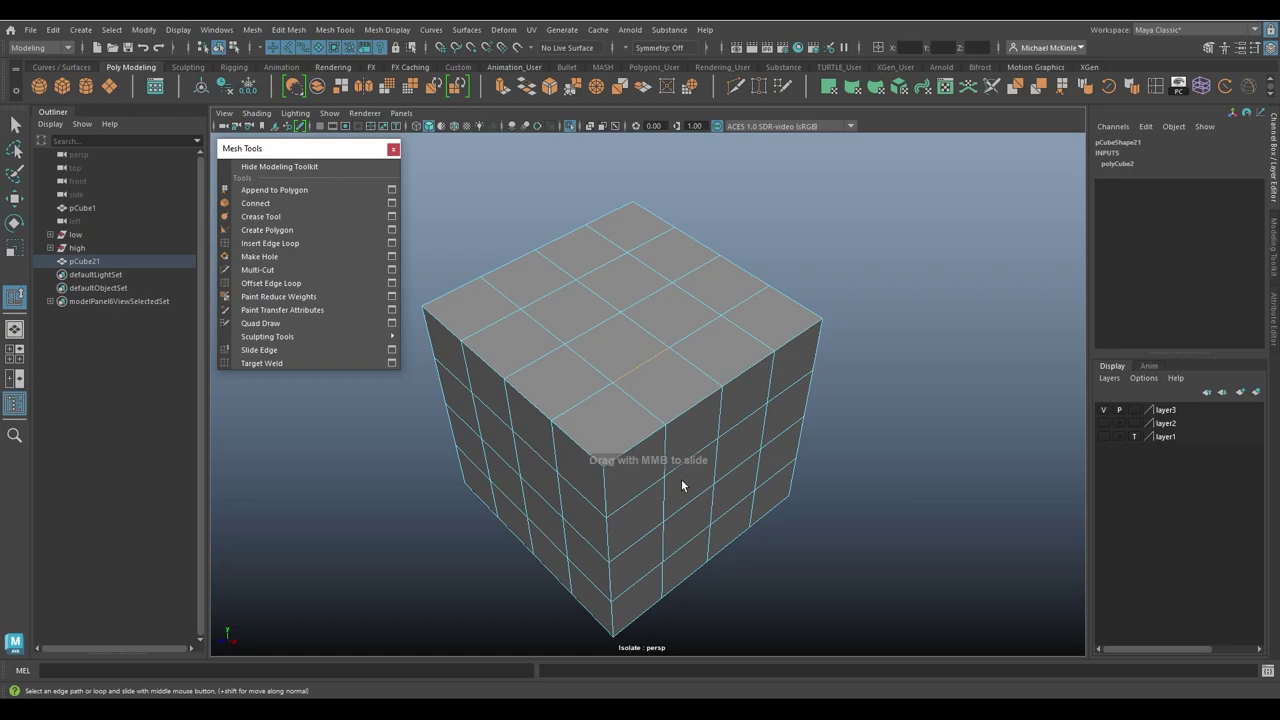
Step: Try sliding the selected top-face edge along its neighbouring edges, undoing each slide
click(647, 362)
middle_drag(647, 362, 716, 408)
key(ctrl+z)
mouse_move(649, 364)
middle_down()
mouse_move(646, 277)
mouse_move(660, 397)
mouse_move(643, 326)
mouse_move(637, 380)
mouse_move(650, 294)
mouse_move(646, 410)
mouse_move(638, 293)
mouse_move(648, 413)
mouse_move(600, 364)
mouse_move(686, 373)
mouse_move(631, 366)
mouse_move(751, 400)
mouse_move(531, 338)
mouse_move(831, 424)
mouse_move(568, 348)
mouse_move(670, 378)
middle_up()
key(ctrl+z)
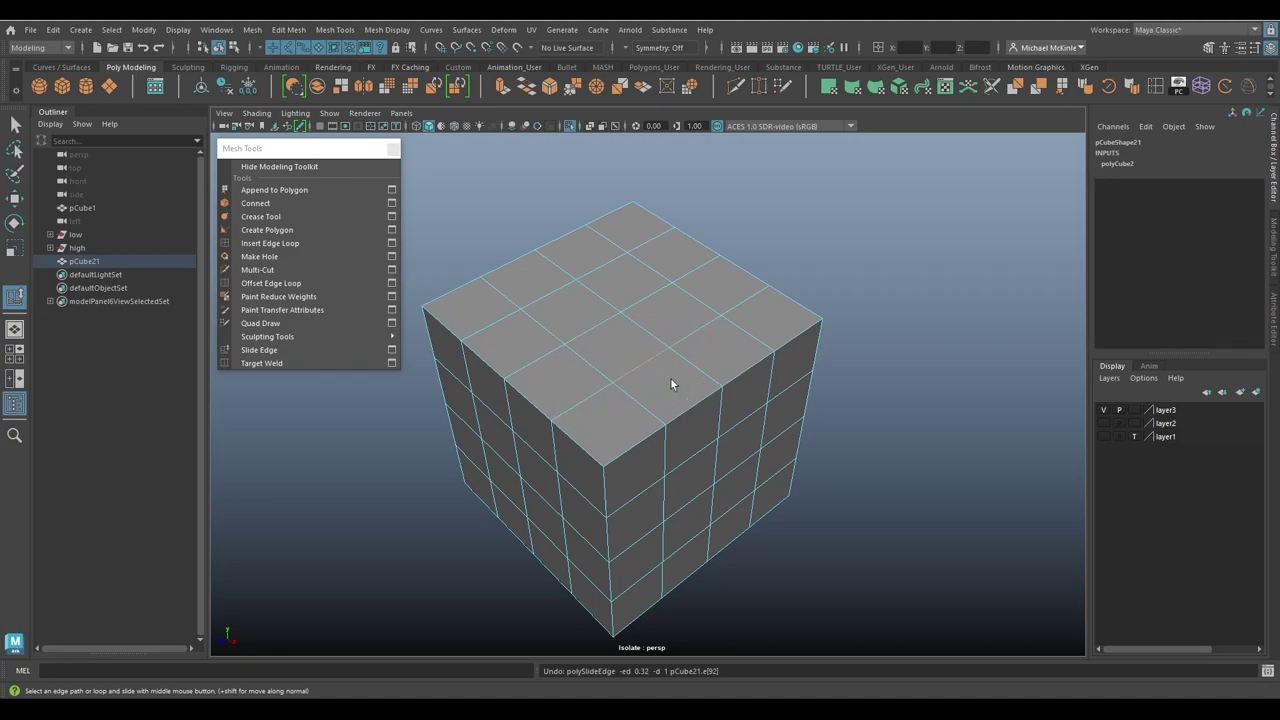
Step: Open the Slide Edge tool settings and leave the mode on Relative with Use Snapping enabled
click(392, 350)
drag(905, 168, 1029, 151)
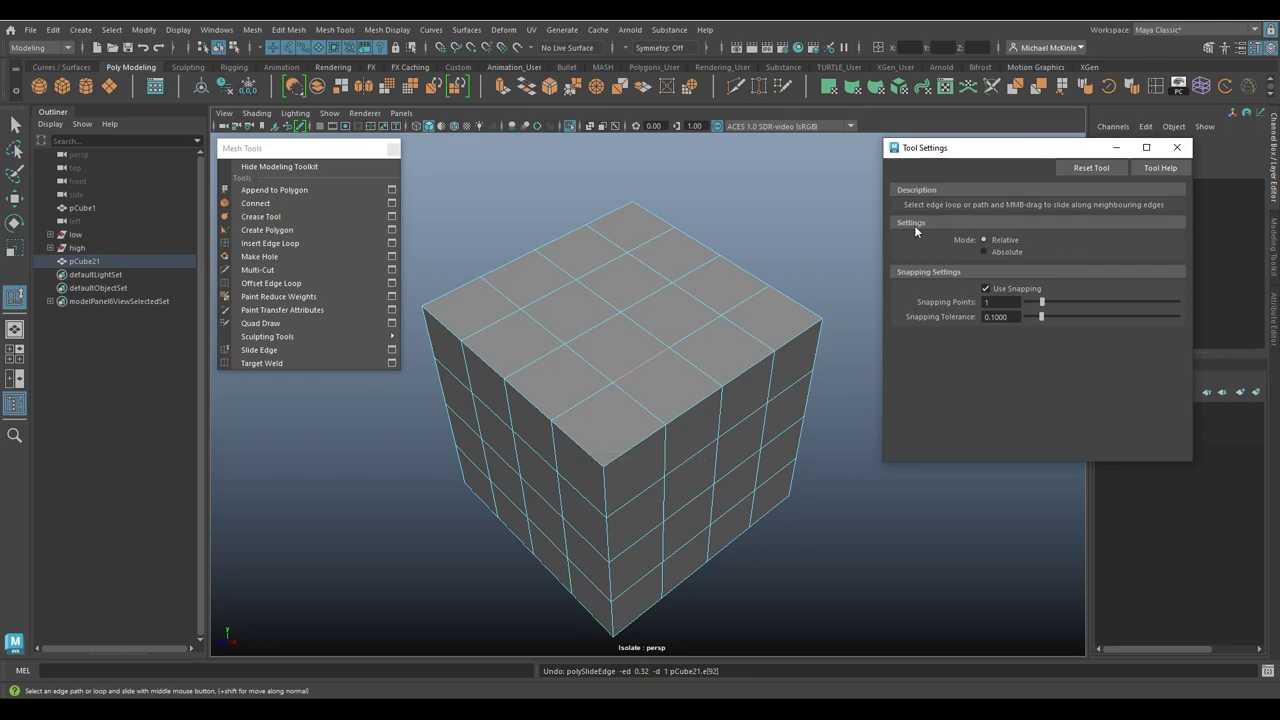
click(1014, 251)
click(1016, 241)
click(1002, 287)
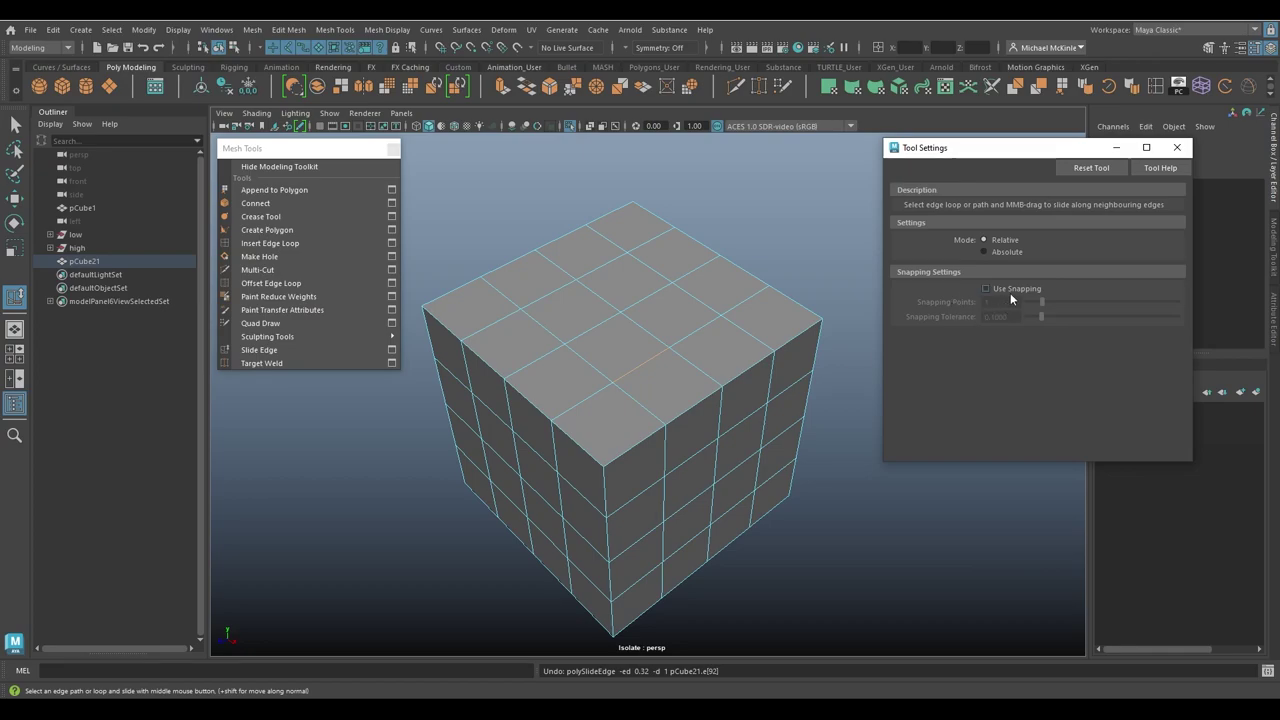
click(1014, 289)
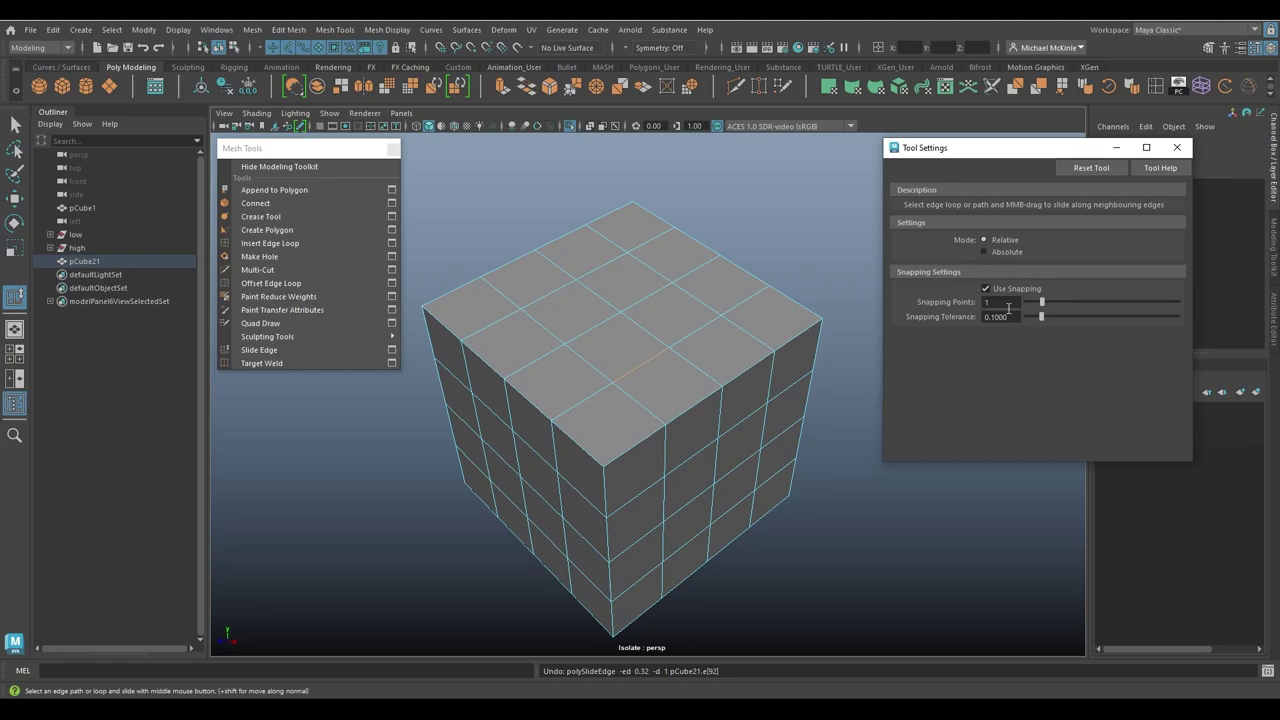
Step: Try sliding the selected top-face edge in Relative mode with one snapping point
alt+drag(720, 323, 634, 294)
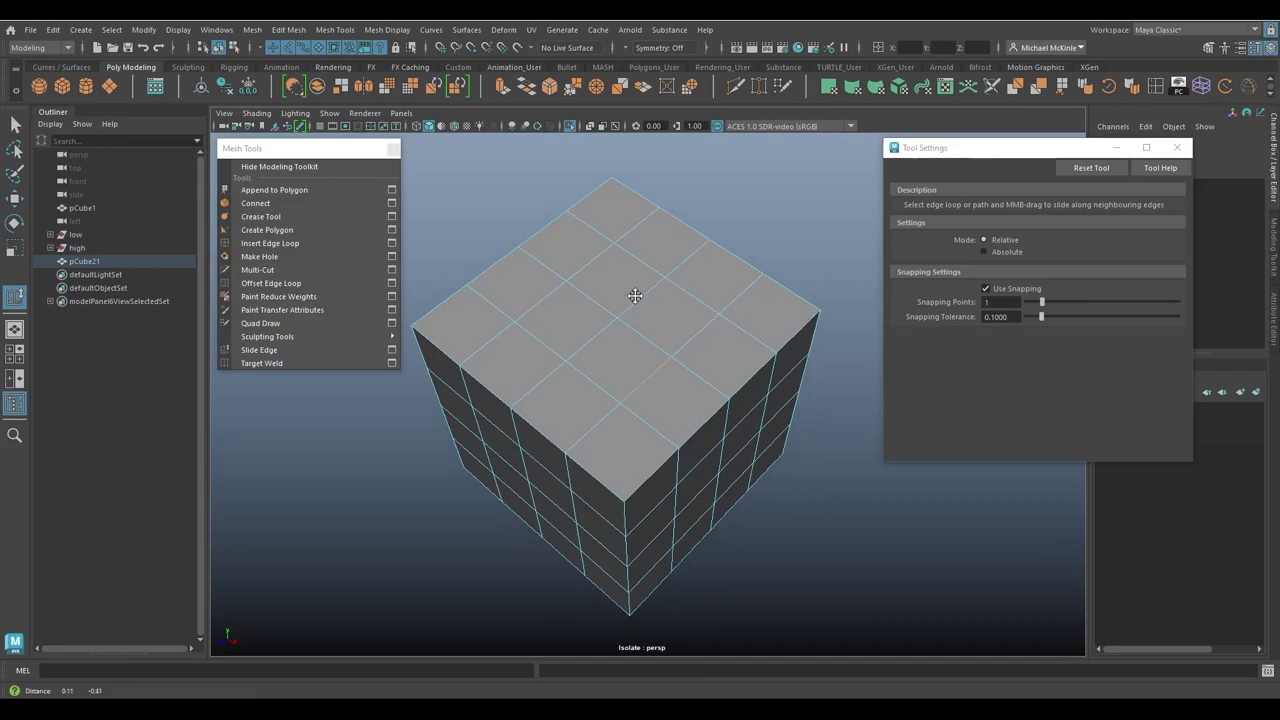
scroll(743, 349, up, 5)
alt+drag(732, 334, 667, 339)
middle_drag(662, 349, 646, 393)
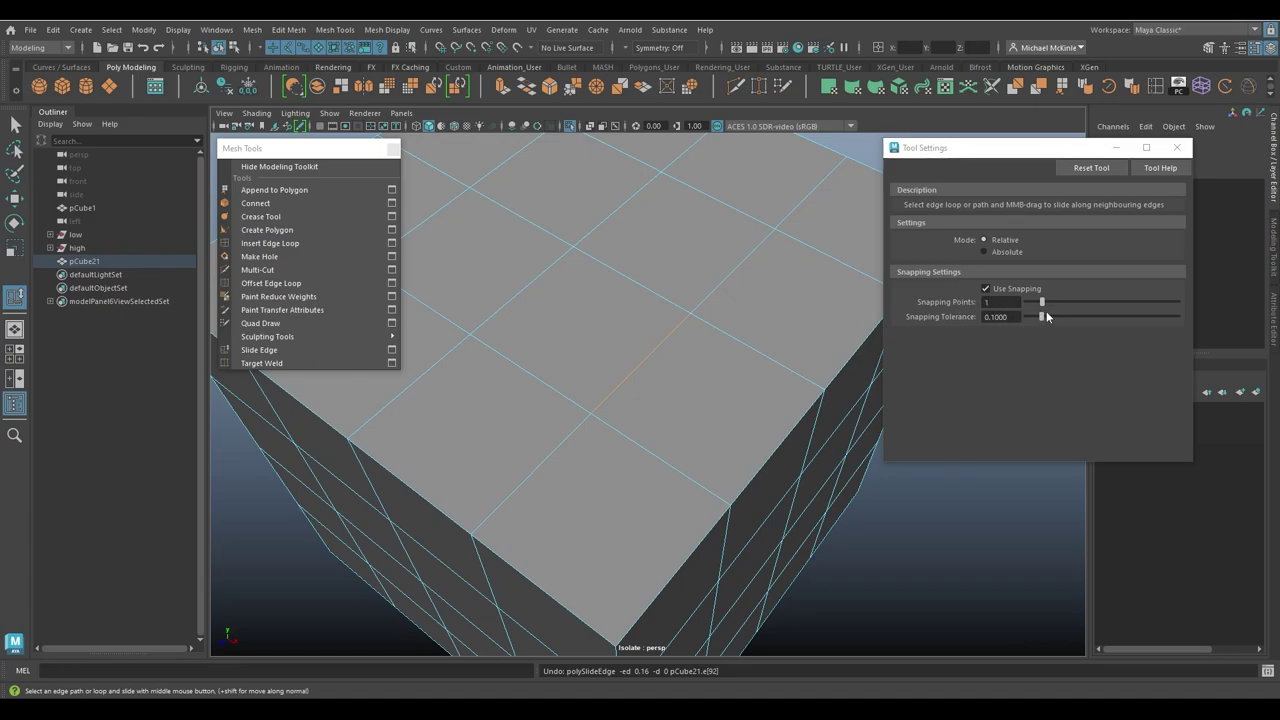
Step: Set the snapping points to 10, try sliding the selected edge, and undo the slide
drag(1041, 303, 1064, 304)
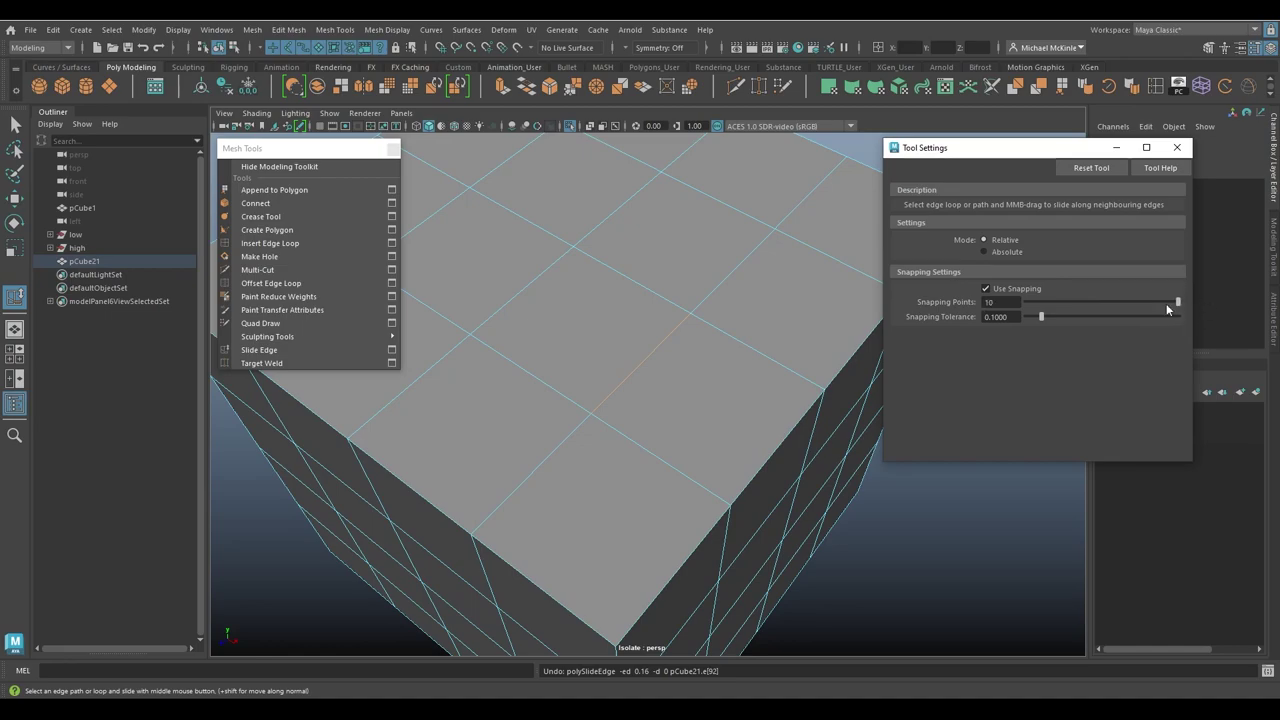
middle_drag(660, 345, 706, 406)
key(ctrl+z)
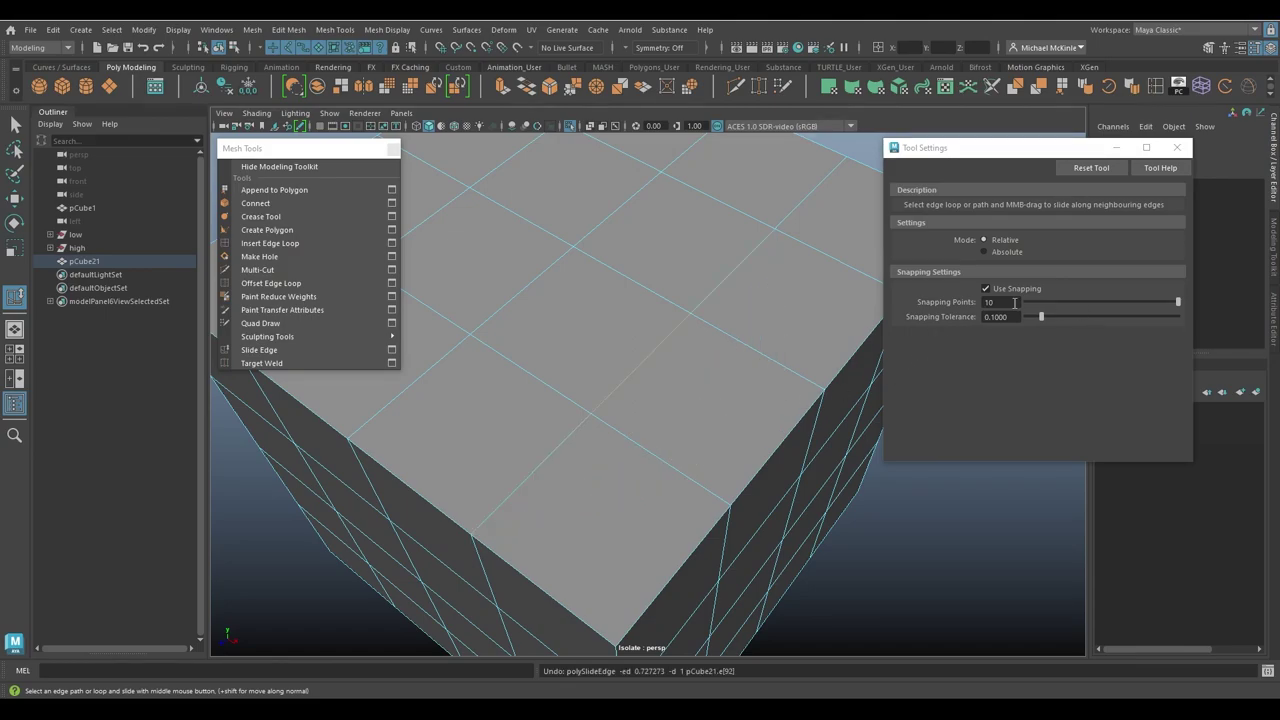
Step: Try sliding the selected edge with the snapping points set to 0, and again with them set to 1
drag(1174, 302, 1025, 304)
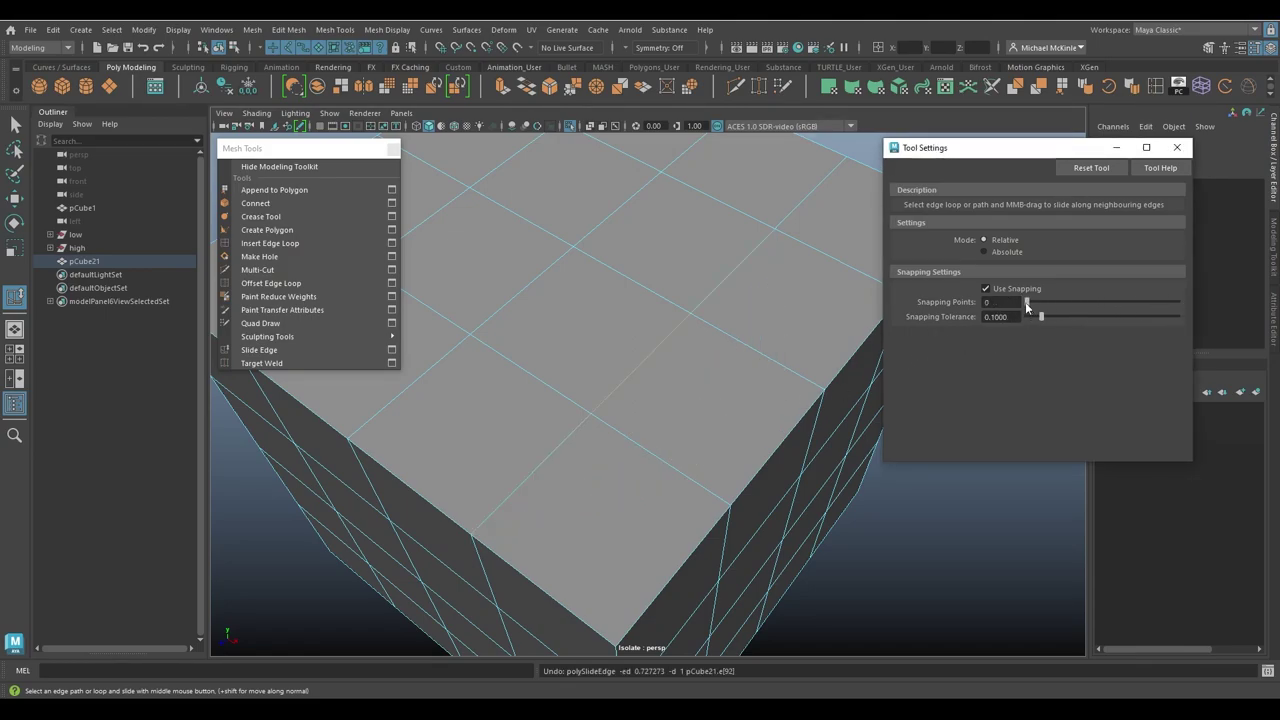
middle_drag(684, 405, 655, 410)
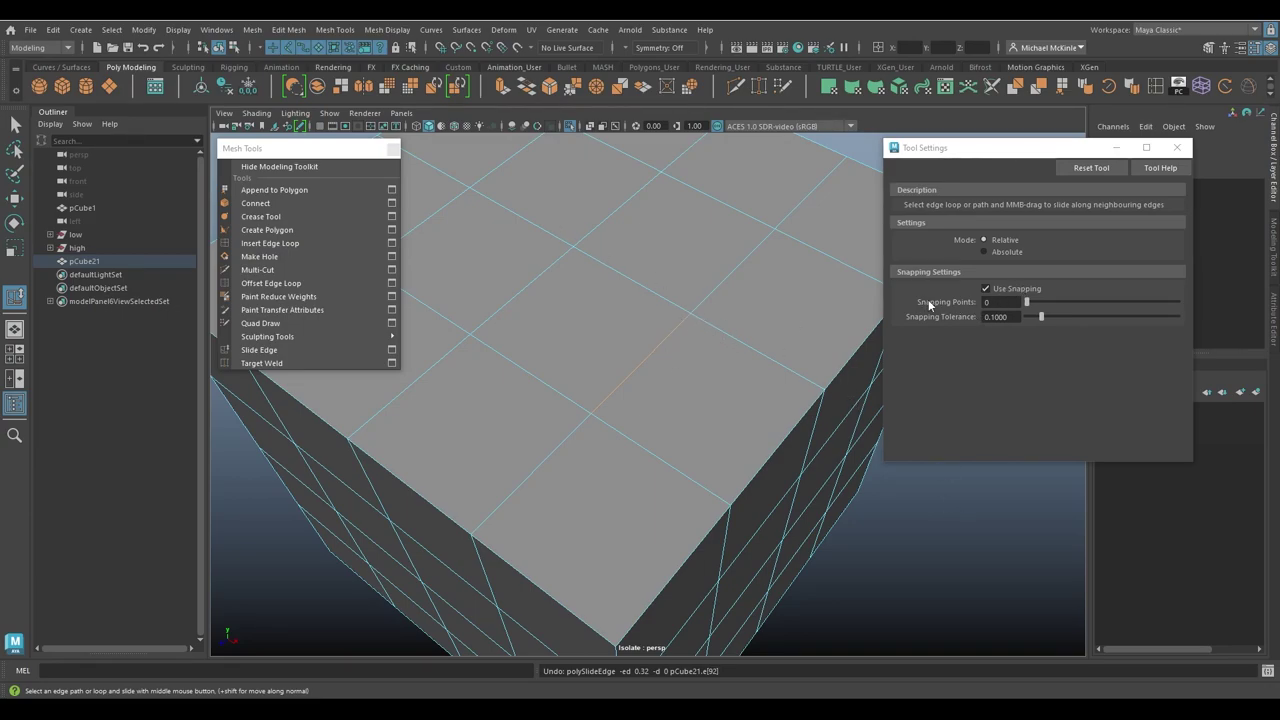
click(1029, 301)
drag(1031, 299, 1041, 301)
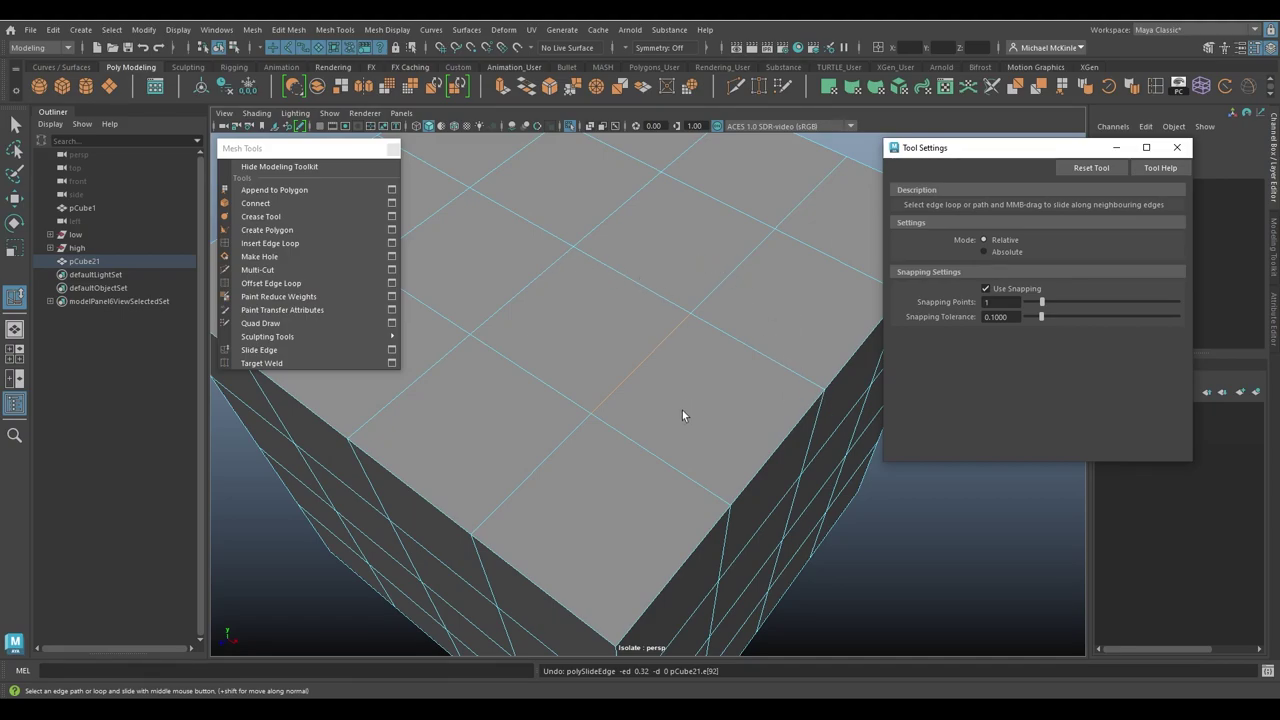
mouse_move(636, 394)
middle_down()
mouse_move(679, 394)
mouse_move(616, 384)
mouse_move(644, 389)
middle_up()
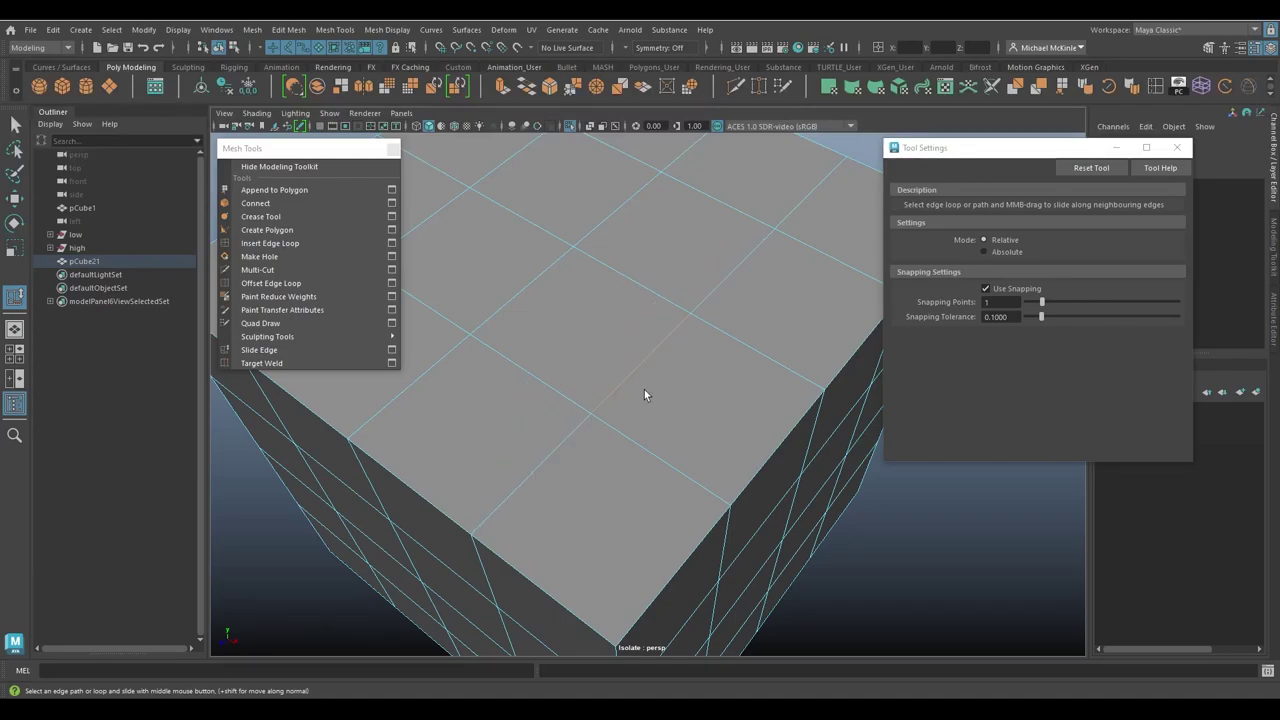
Step: Set the snapping points to 2 and the snapping tolerance to 1.0, and slide the selected edge slightly toward the cube's front corner
drag(1043, 302, 1052, 300)
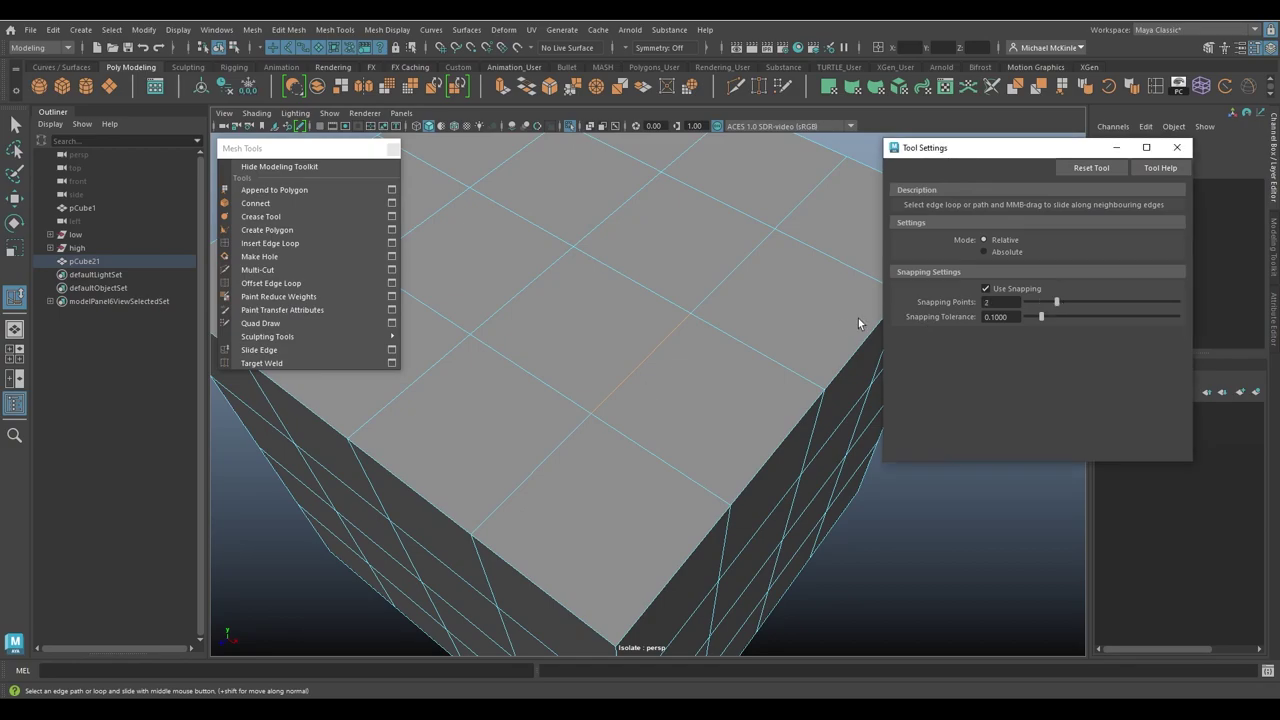
mouse_move(698, 348)
middle_down()
mouse_move(764, 373)
mouse_move(685, 364)
middle_up()
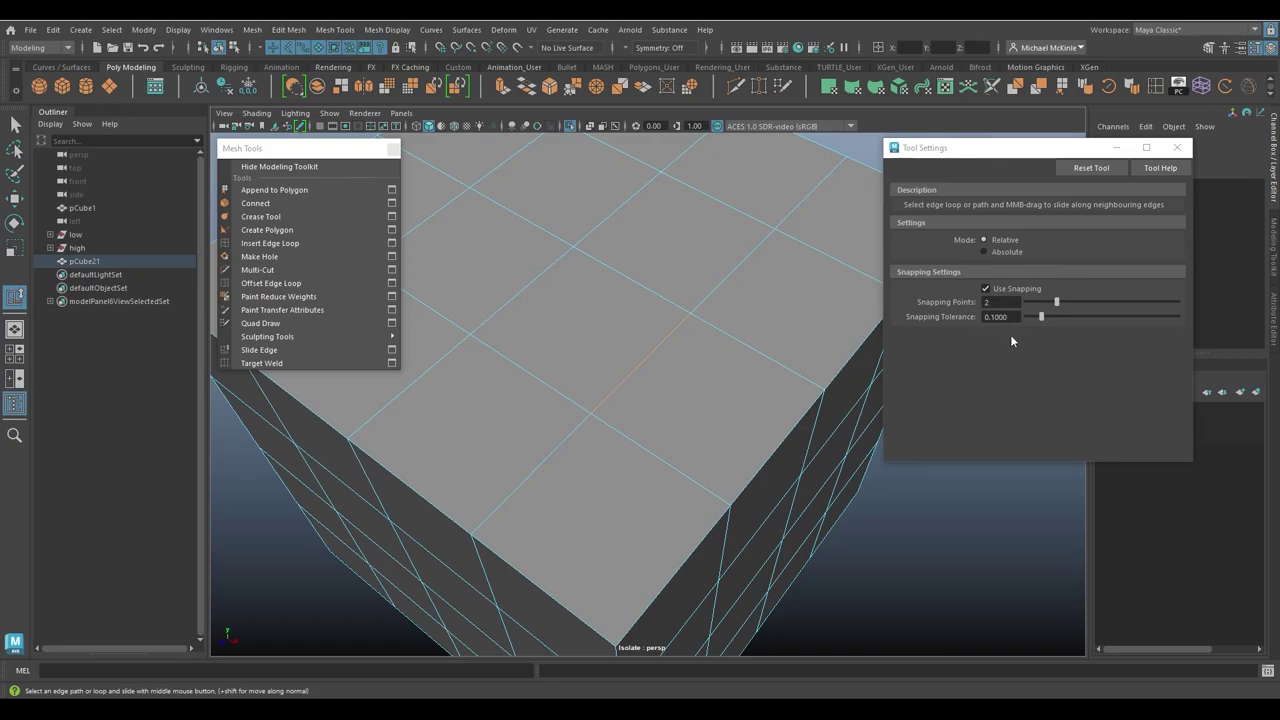
drag(1041, 317, 1220, 327)
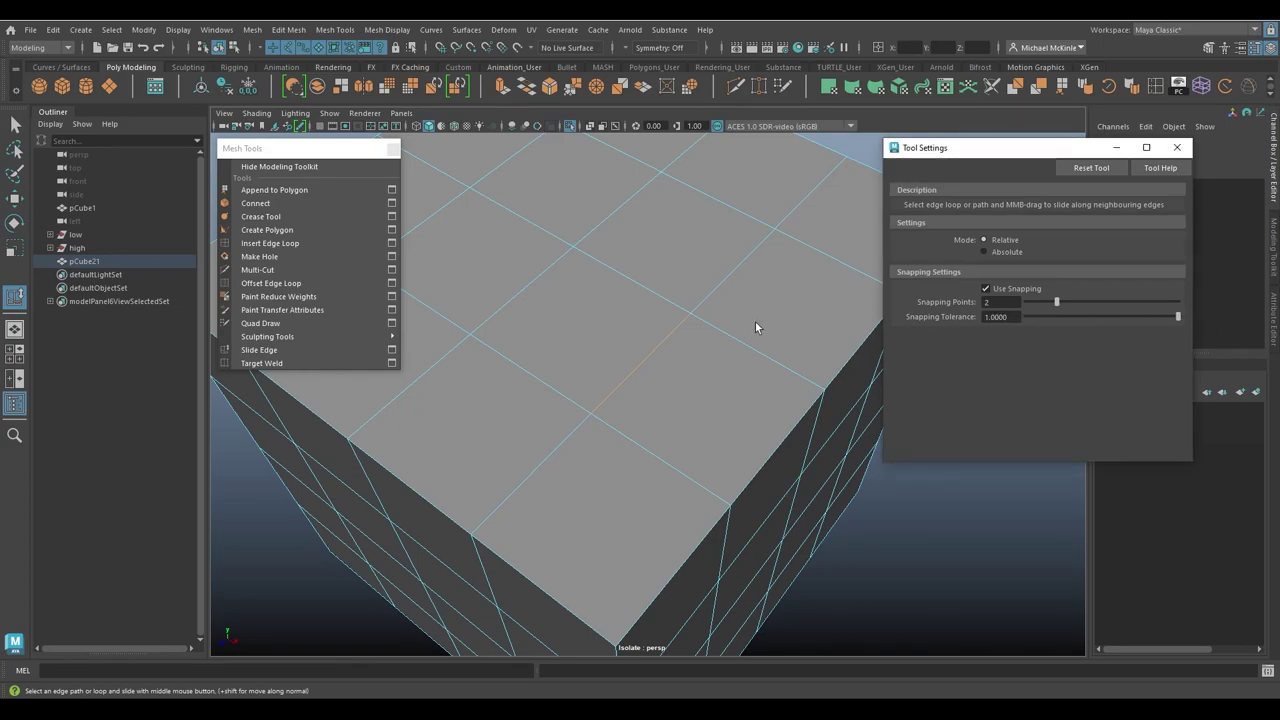
middle_drag(688, 335, 697, 342)
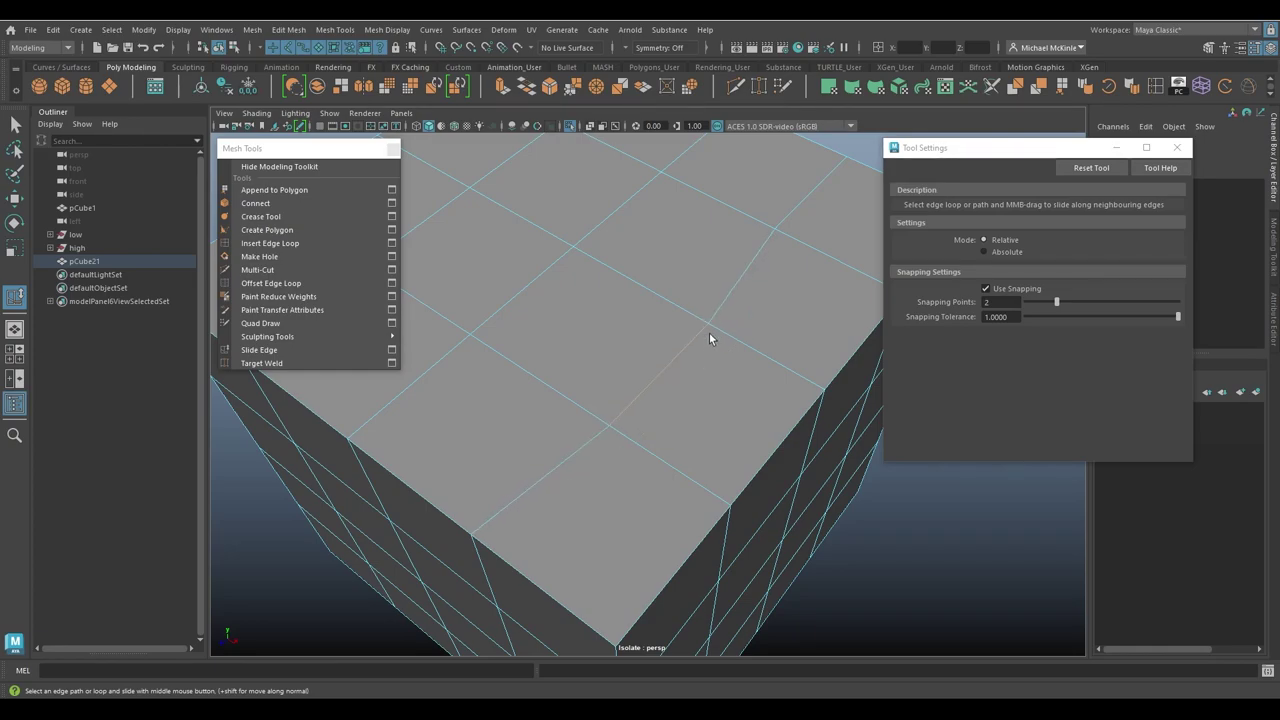
Step: Try sliding the selected top-face edge at the current snapping tolerance, and again with the tolerance set to 0.1
middle_drag(709, 336, 745, 341)
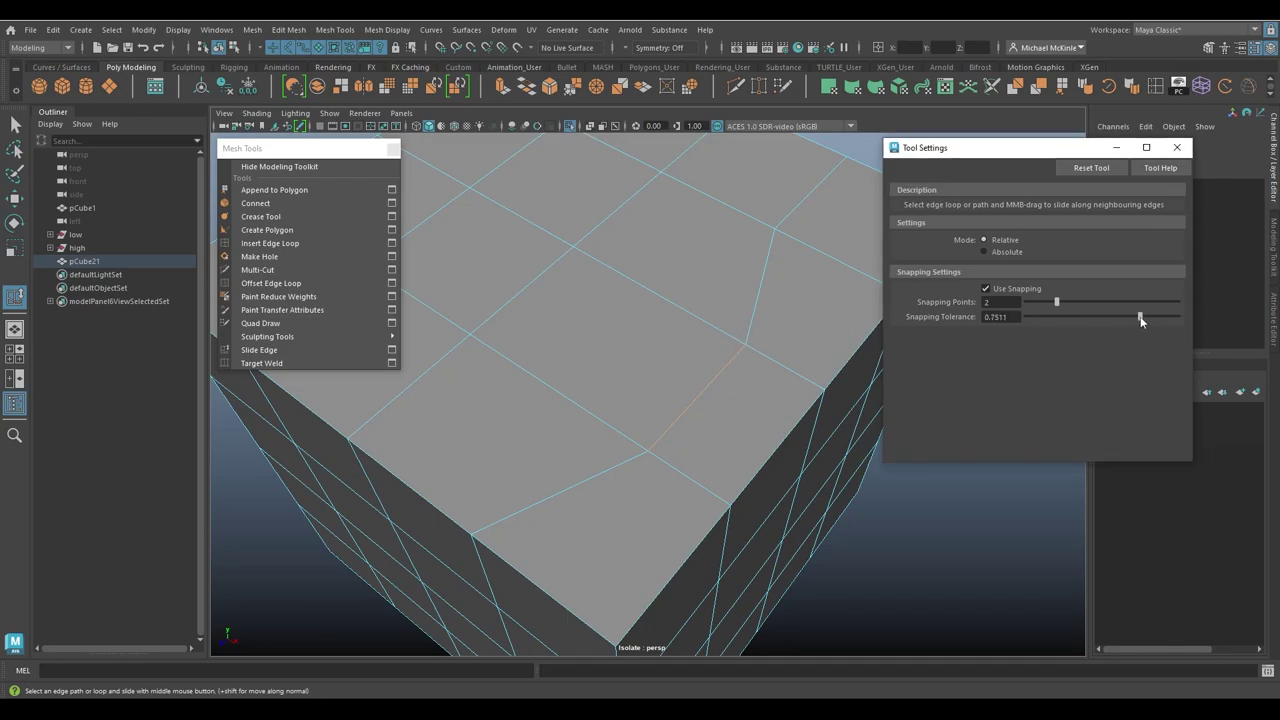
drag(1073, 317, 1032, 316)
double_click(998, 316)
text(0.1)
key(Return)
middle_drag(742, 366, 714, 340)
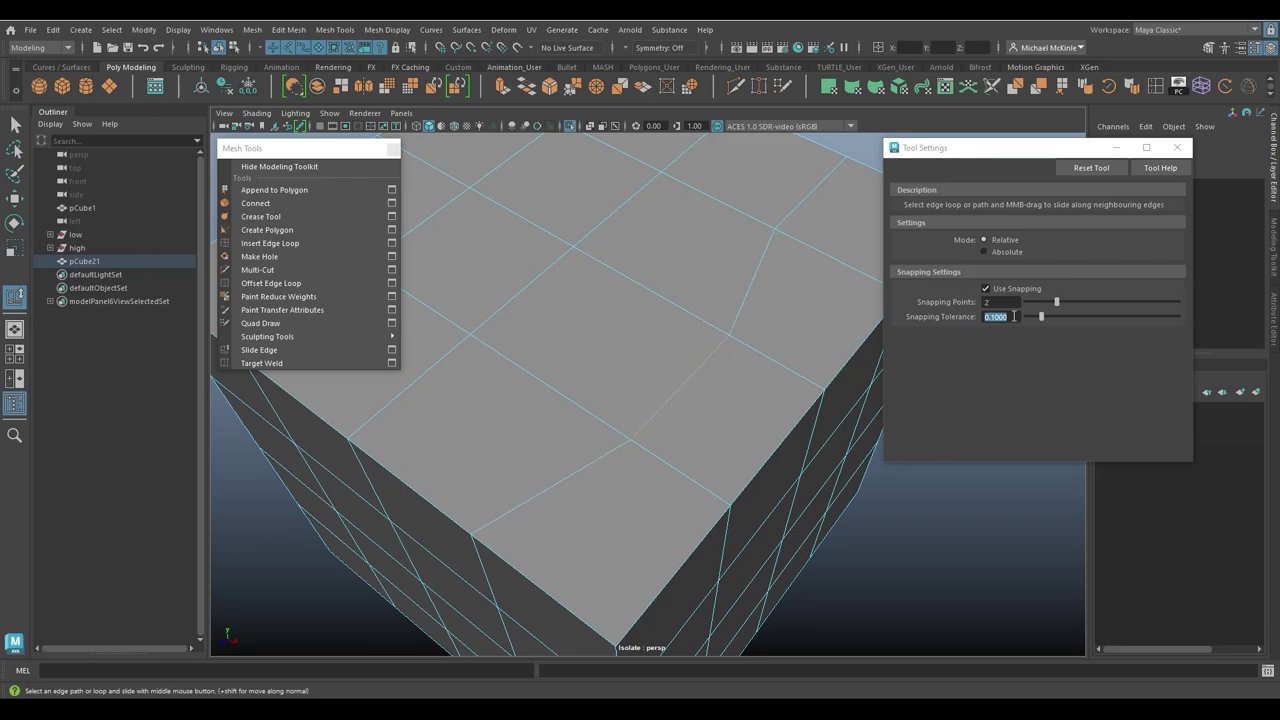
Step: Lower the snapping tolerance to 0.0133, undo the earlier slides, and slide the selected edge toward the cube's front corner
drag(1040, 316, 1029, 315)
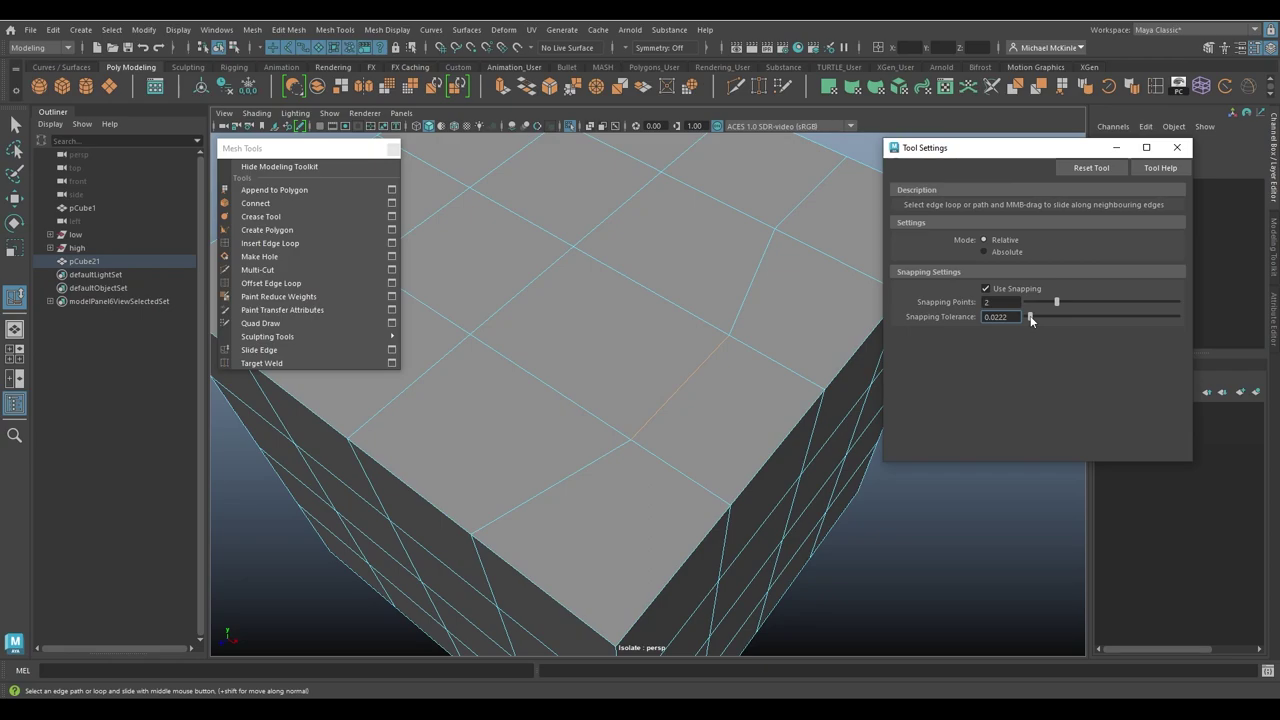
click(712, 362)
key(ctrl+z)
key(ctrl+z)
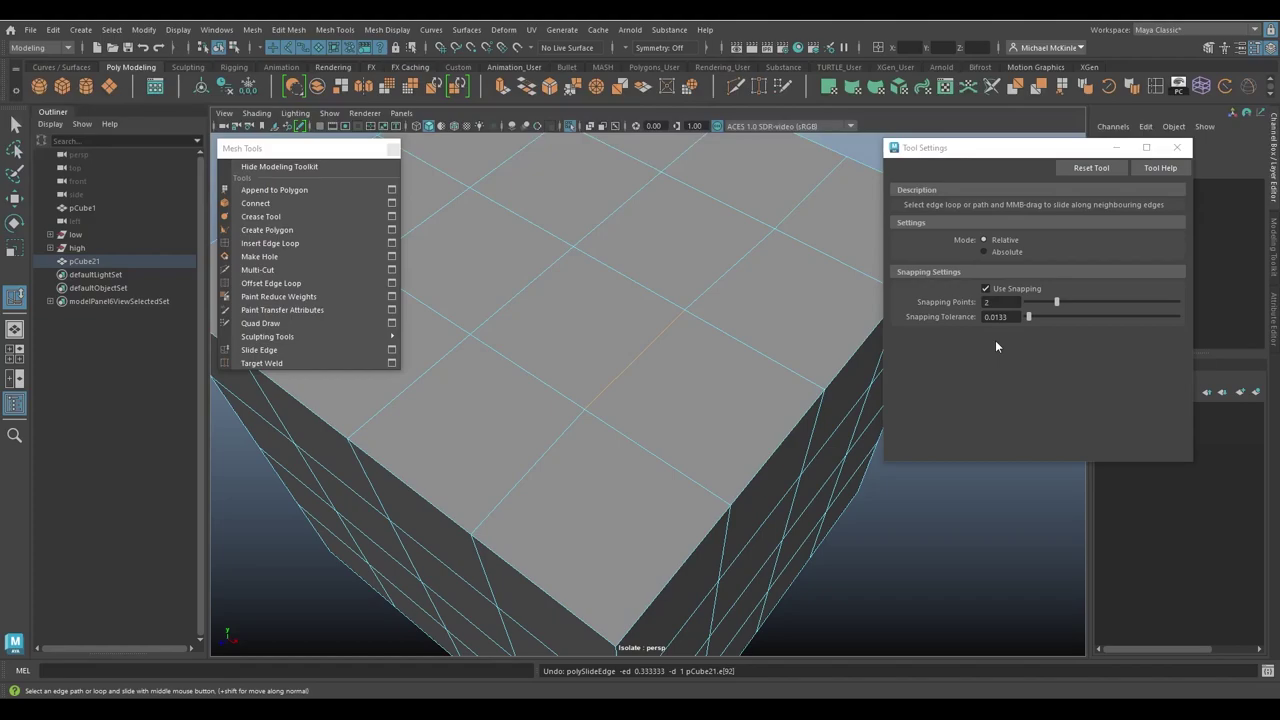
middle_drag(676, 352, 718, 375)
Step: Set the snapping tolerance to 0.1 and try sliding the selected edge back and forth
double_click(1016, 316)
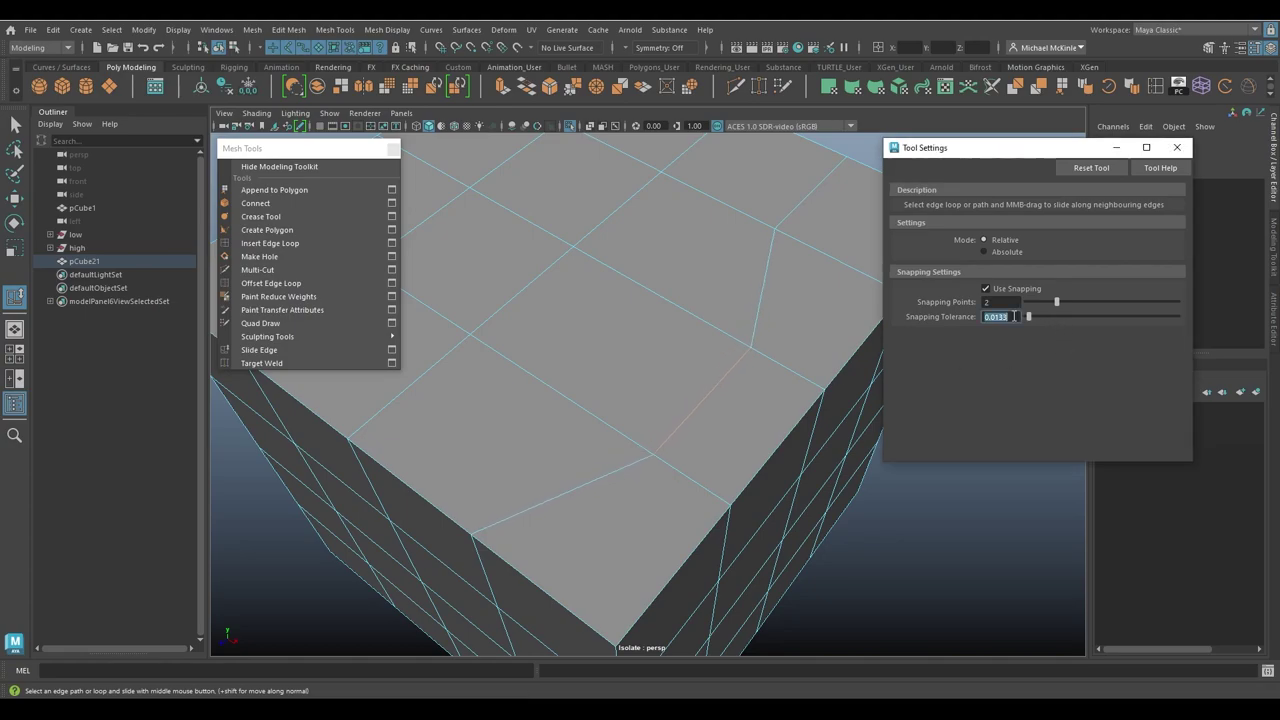
text(0.1)
key(Return)
middle_drag(778, 385, 710, 349)
Step: Set the snapping tolerance to 0.05 and try sliding the selected edge
double_click(1016, 317)
text(0.05)
key(Return)
mouse_move(738, 385)
middle_down()
mouse_move(708, 365)
mouse_move(727, 372)
middle_up()
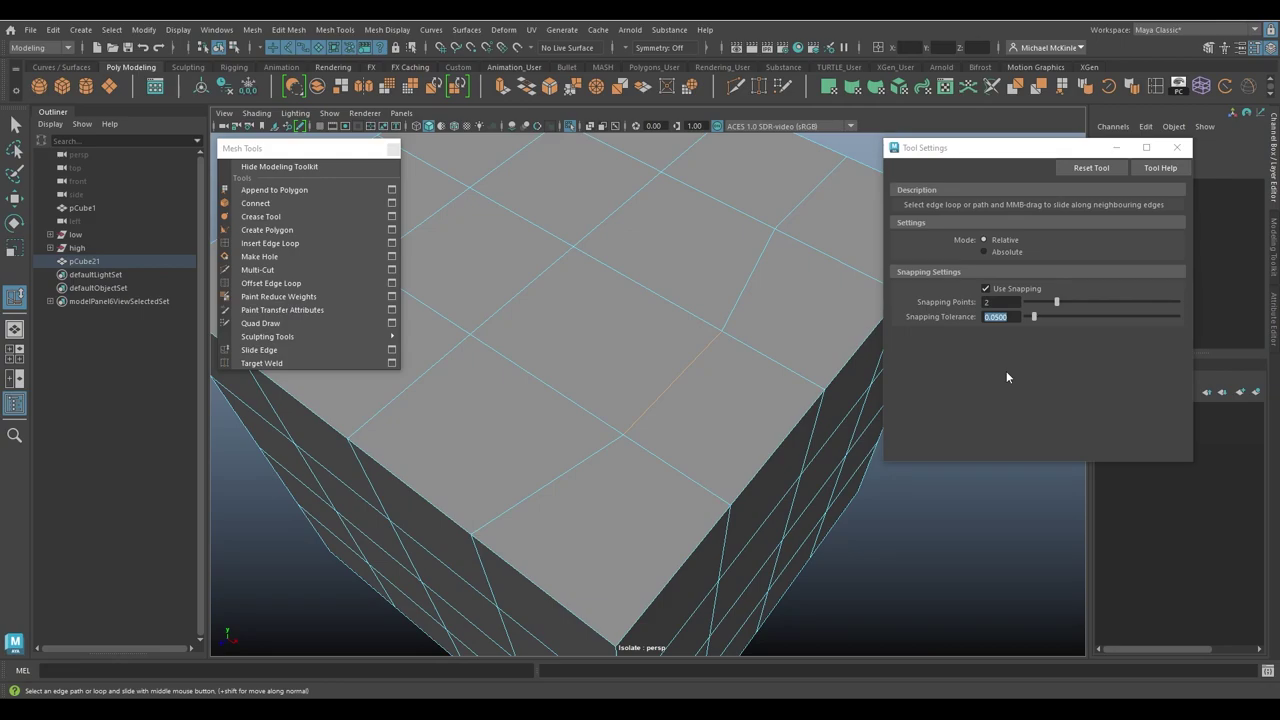
Step: Try sliding the selected edge with snapping turned off, undo the slide, and turn snapping back on
click(987, 288)
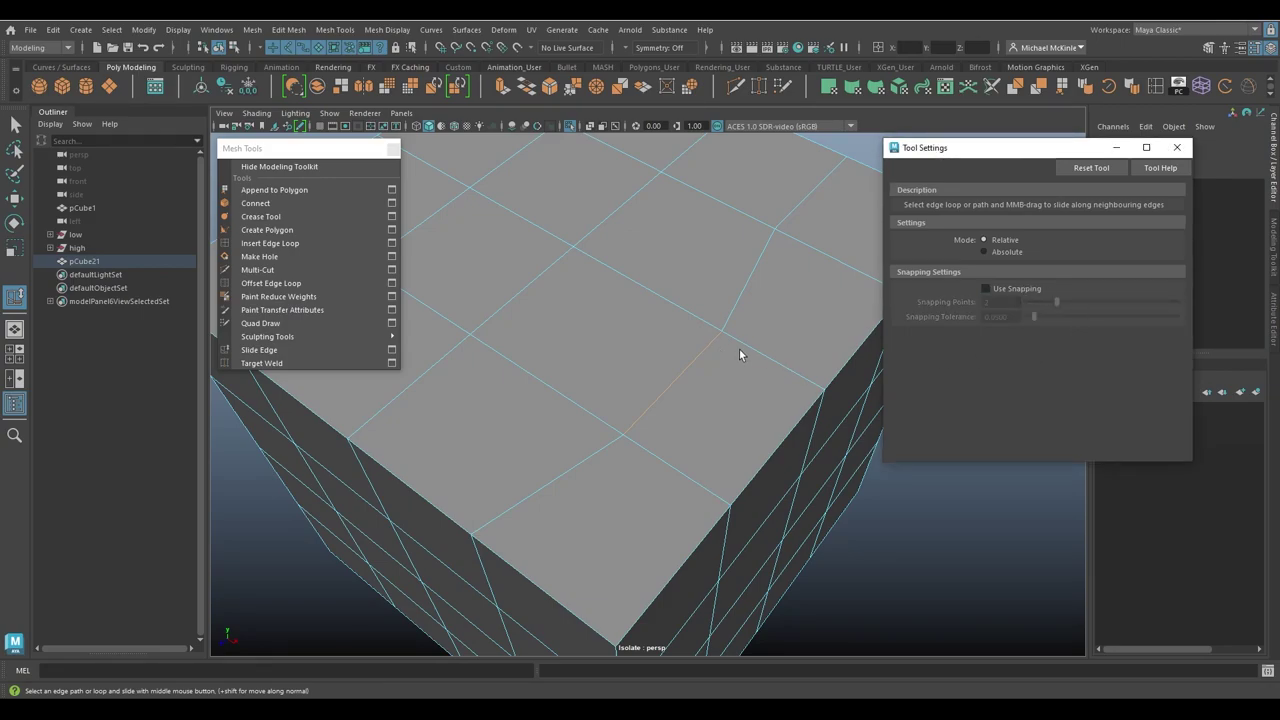
middle_drag(717, 363, 758, 413)
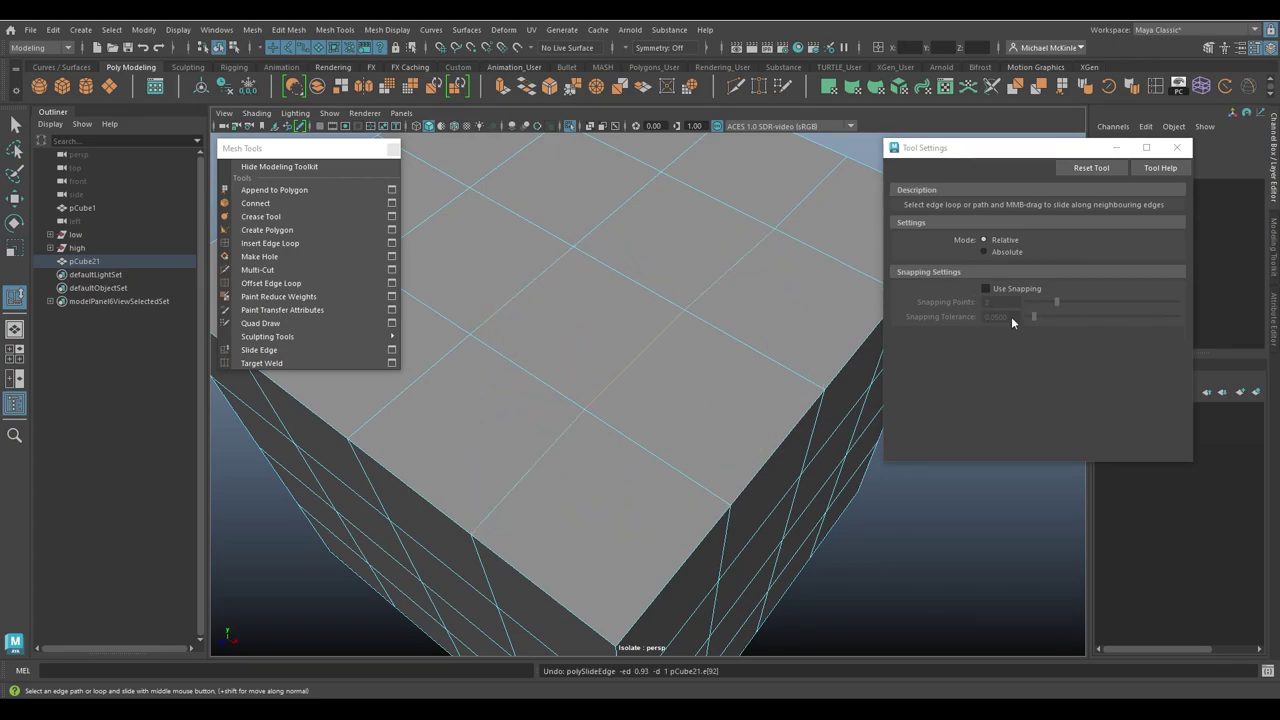
click(1000, 292)
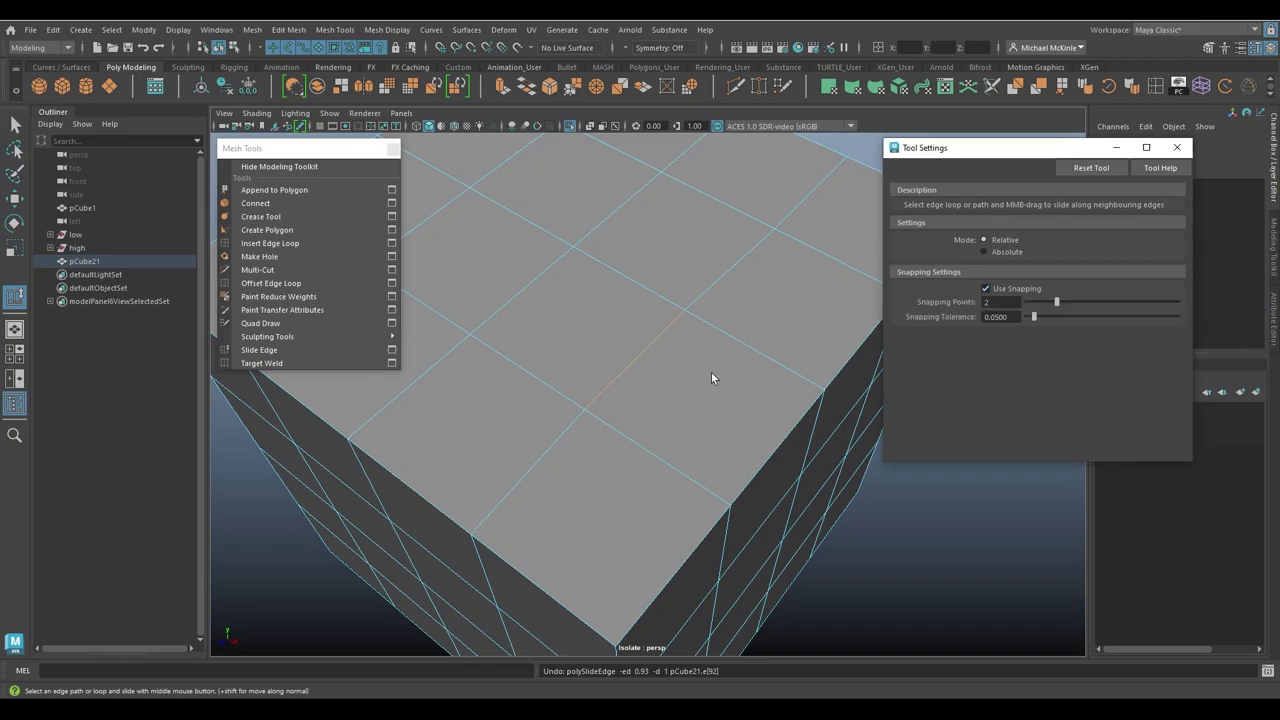
Step: Turn off snapping, switch the slide mode to Absolute, and try sliding the selected edge, undoing the slide
click(986, 288)
click(1002, 249)
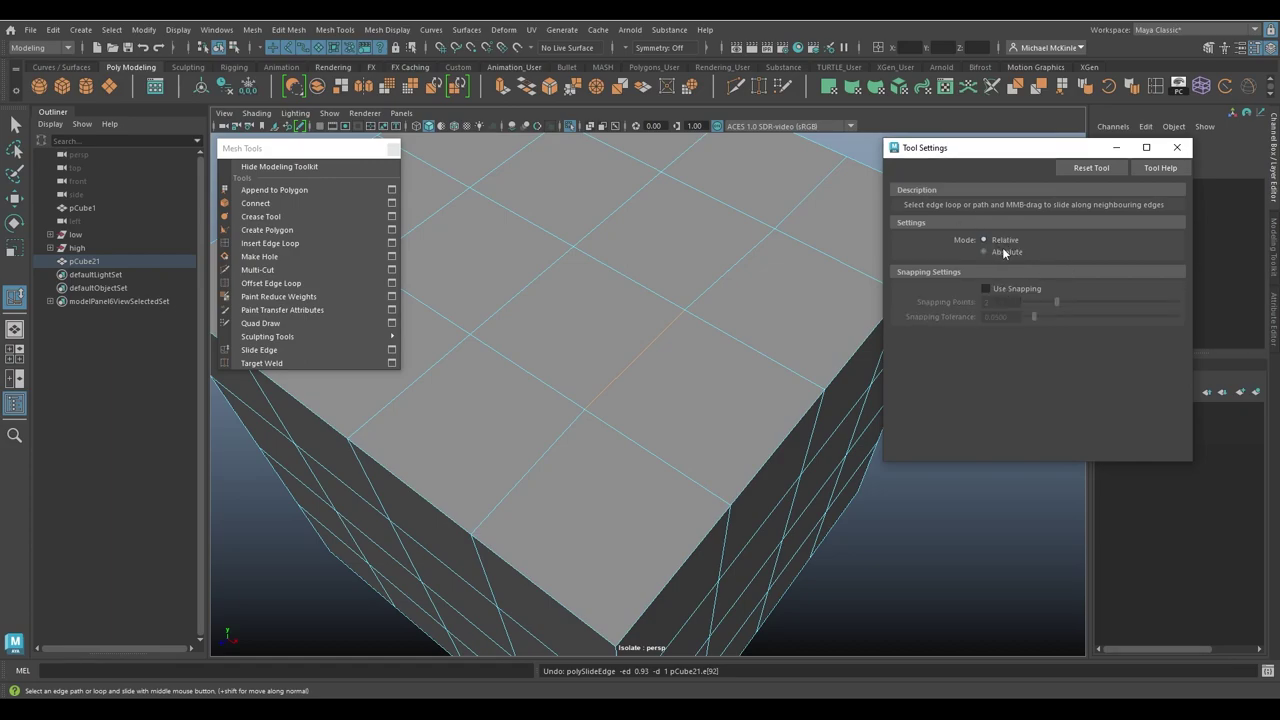
click(680, 338)
middle_drag(684, 338, 726, 366)
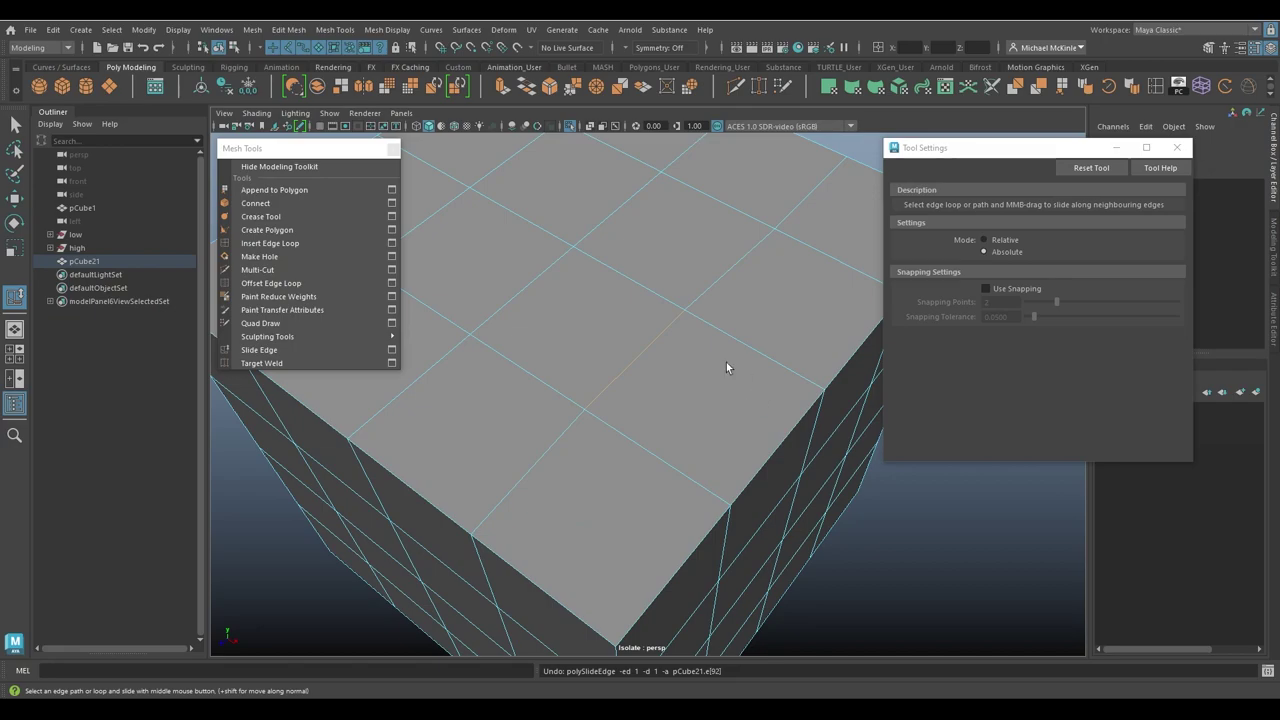
Step: Select the whole subdivided cube pCube21 as an object and delete it
key(f)
alt+drag(760, 302, 703, 292)
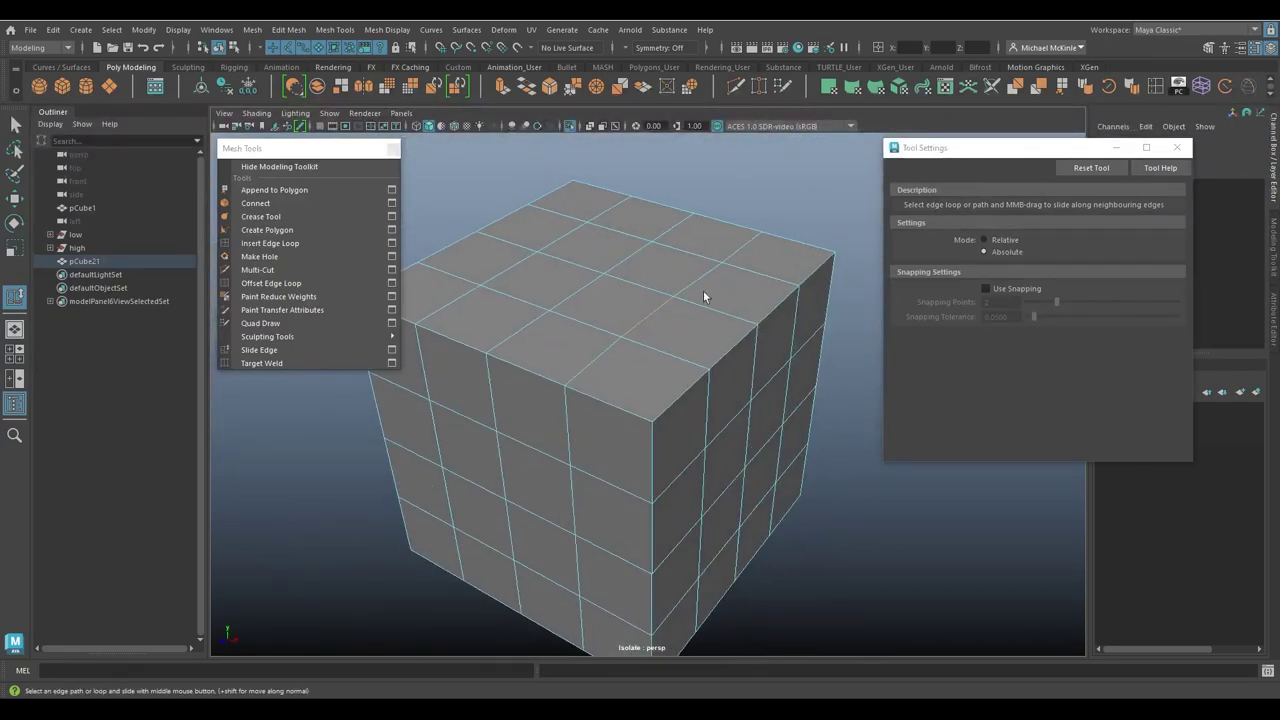
right_drag(703, 292, 766, 274)
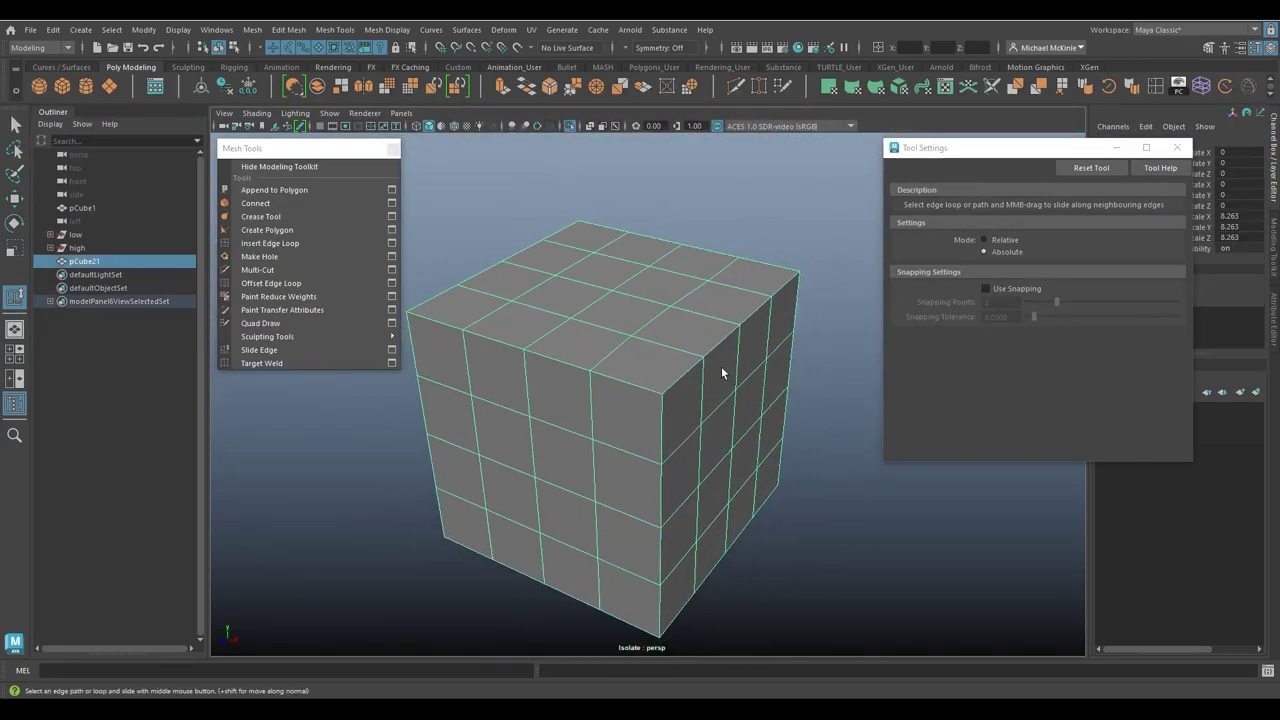
key(Delete)
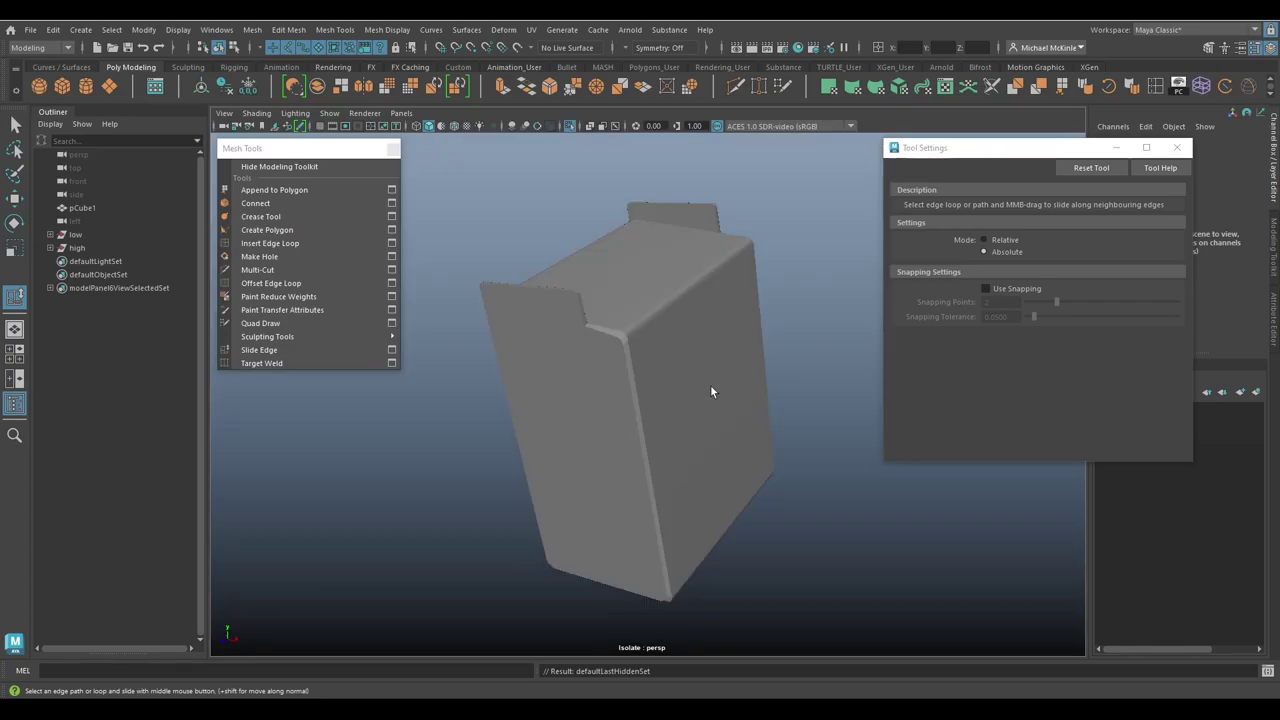
Step: Select the low-poly base mesh and pick the middle edge loop of its bottom bevel for sliding in Relative mode
click(758, 435)
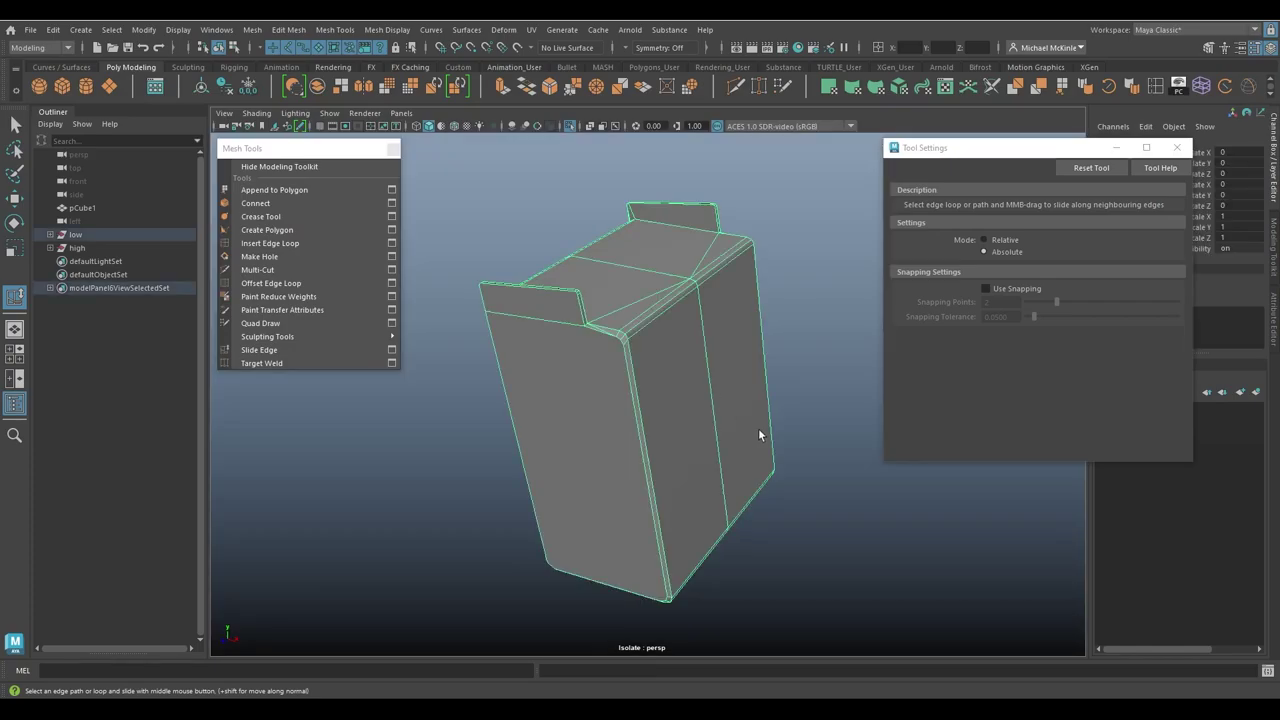
alt+drag(758, 435, 491, 326)
alt+drag(777, 429, 795, 381)
mouse_move(601, 358)
alt+mouse_down()
mouse_move(626, 391)
mouse_move(600, 379)
alt+mouse_up()
mouse_move(682, 318)
right_down()
mouse_move(673, 292)
mouse_move(660, 306)
right_up()
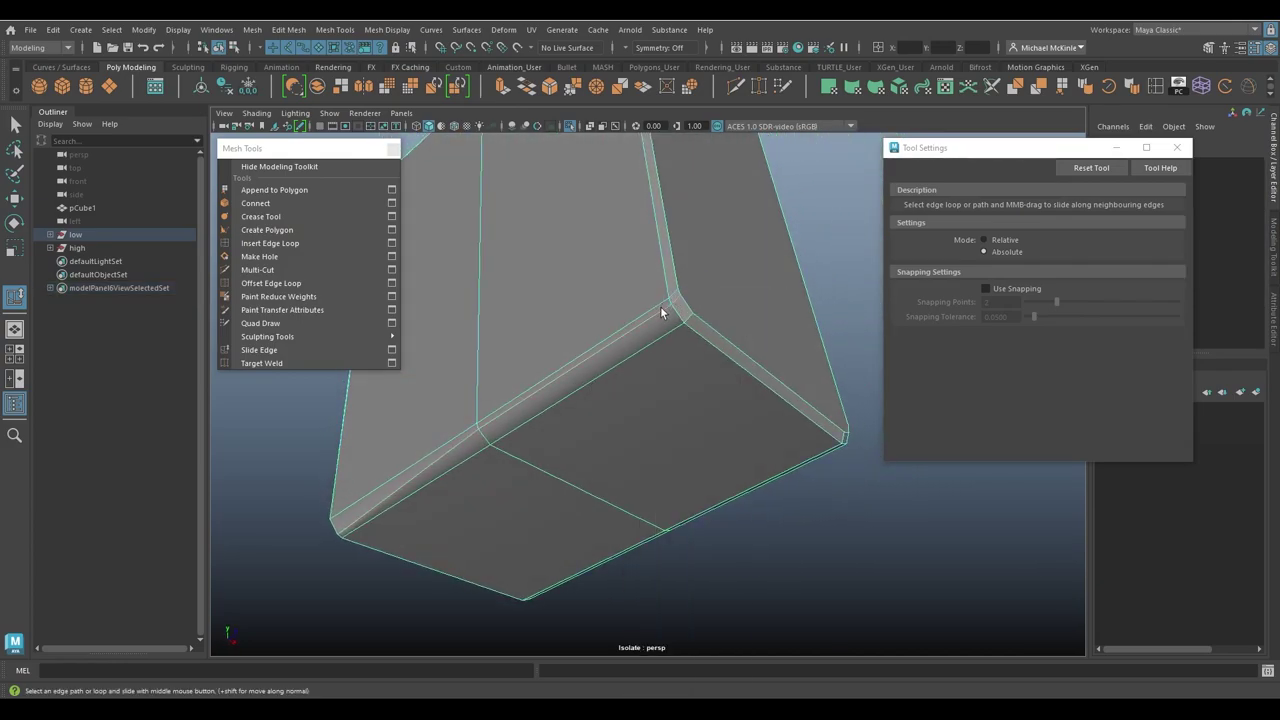
alt+drag(636, 346, 758, 385)
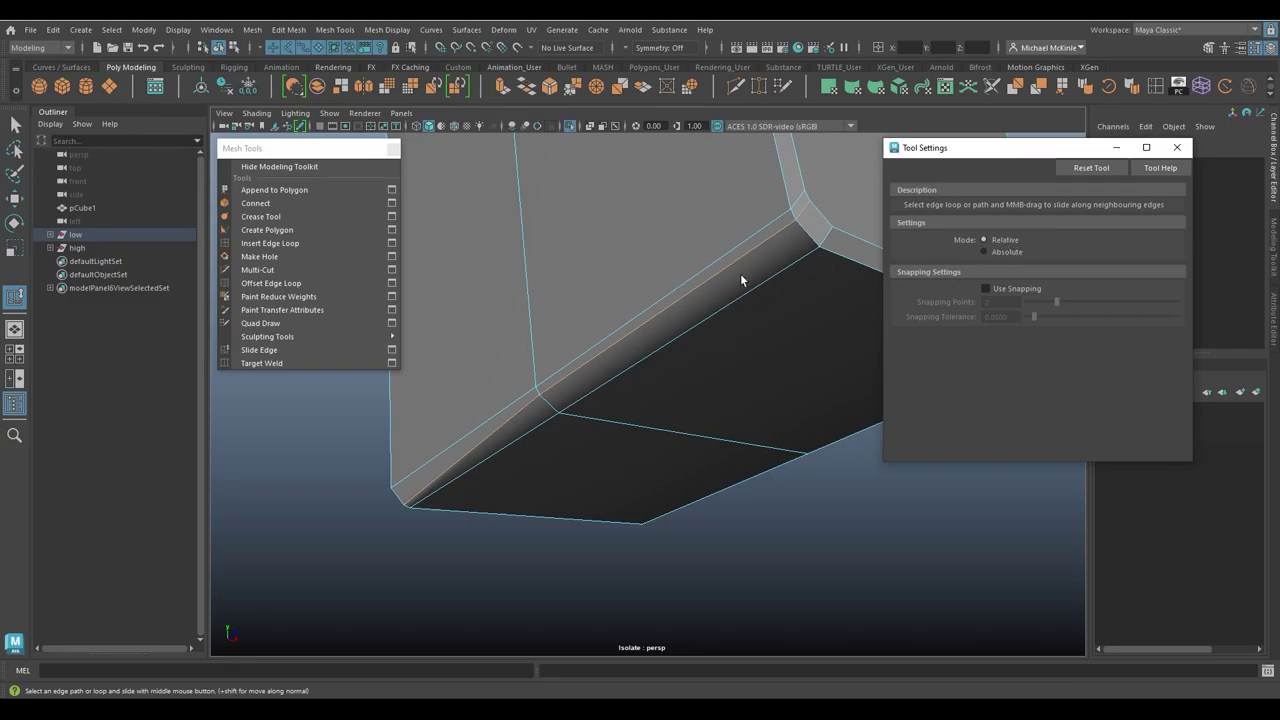
Step: Try sliding the bevel's middle edge loop toward the underside in Relative mode and undo the slide
middle_drag(741, 280, 807, 276)
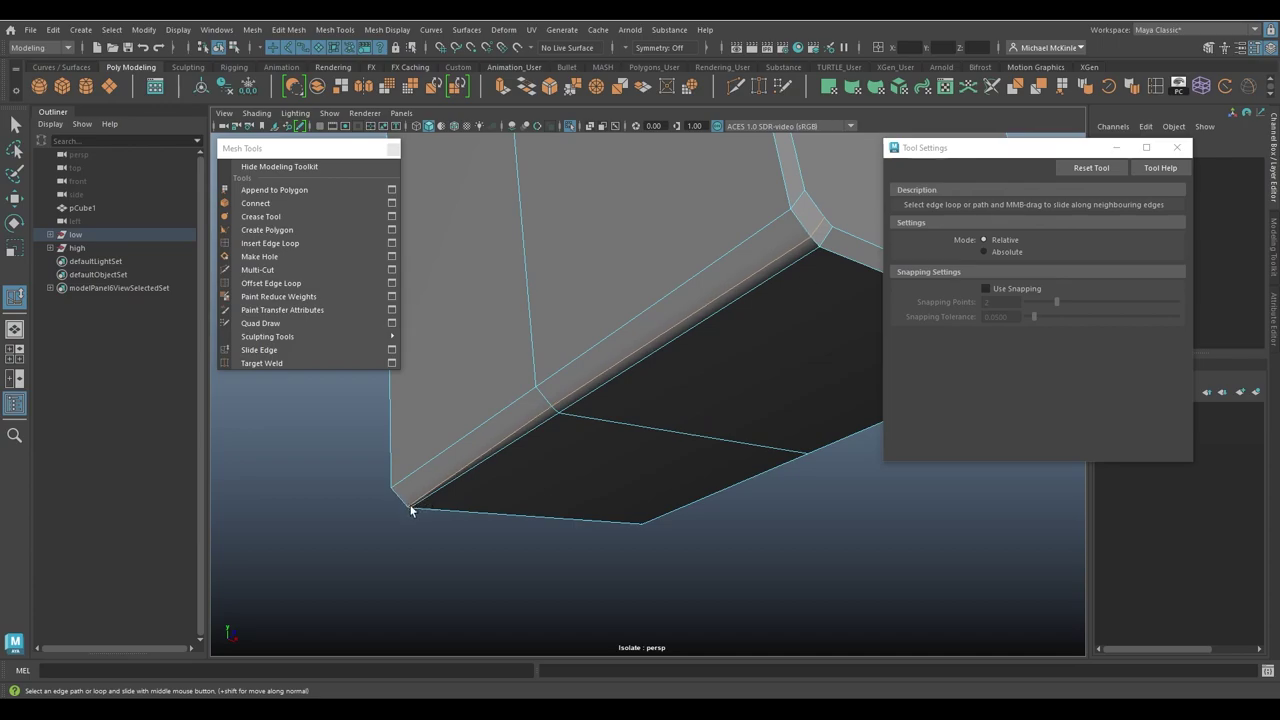
key(ctrl+z)
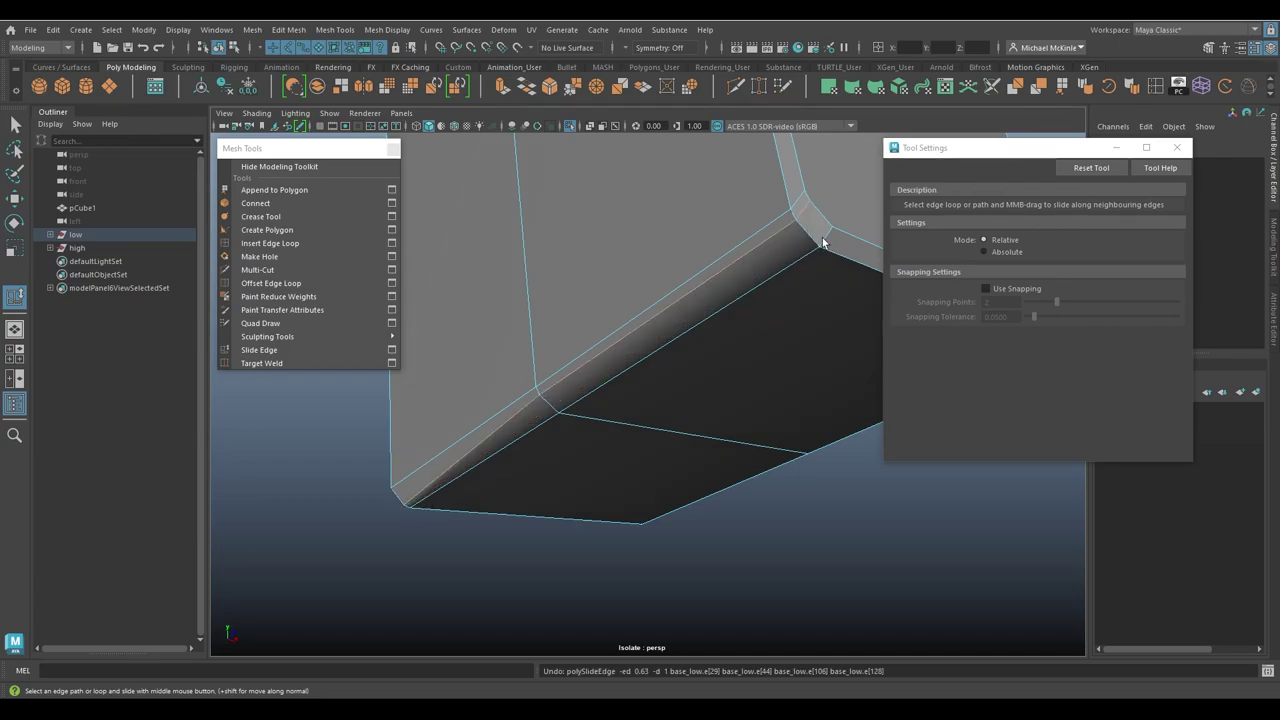
mouse_move(820, 258)
alt+mouse_down()
mouse_move(708, 320)
mouse_move(727, 307)
mouse_move(757, 340)
mouse_move(709, 359)
alt+mouse_up()
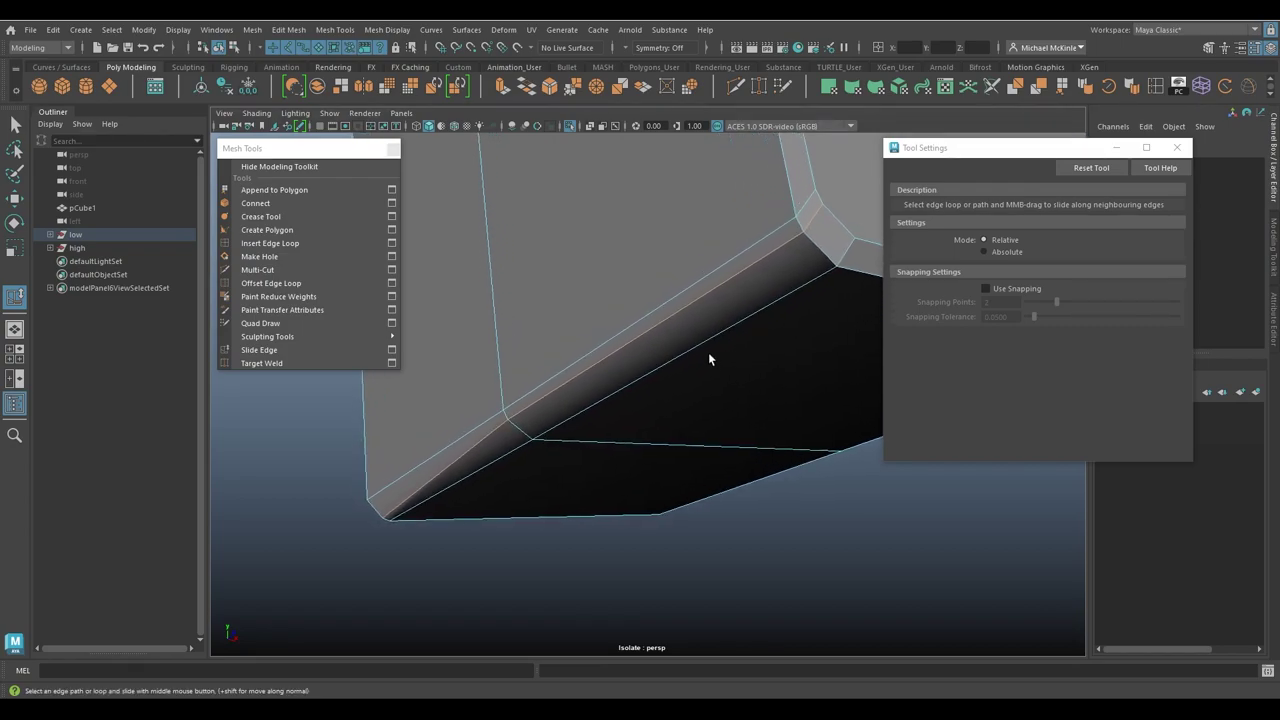
Step: Close the floating Mesh Tools list and try short and full Relative slides of the bevel edge loop, undoing each
click(392, 148)
alt+right_drag(470, 225, 535, 286)
alt+middle_drag(535, 286, 530, 325)
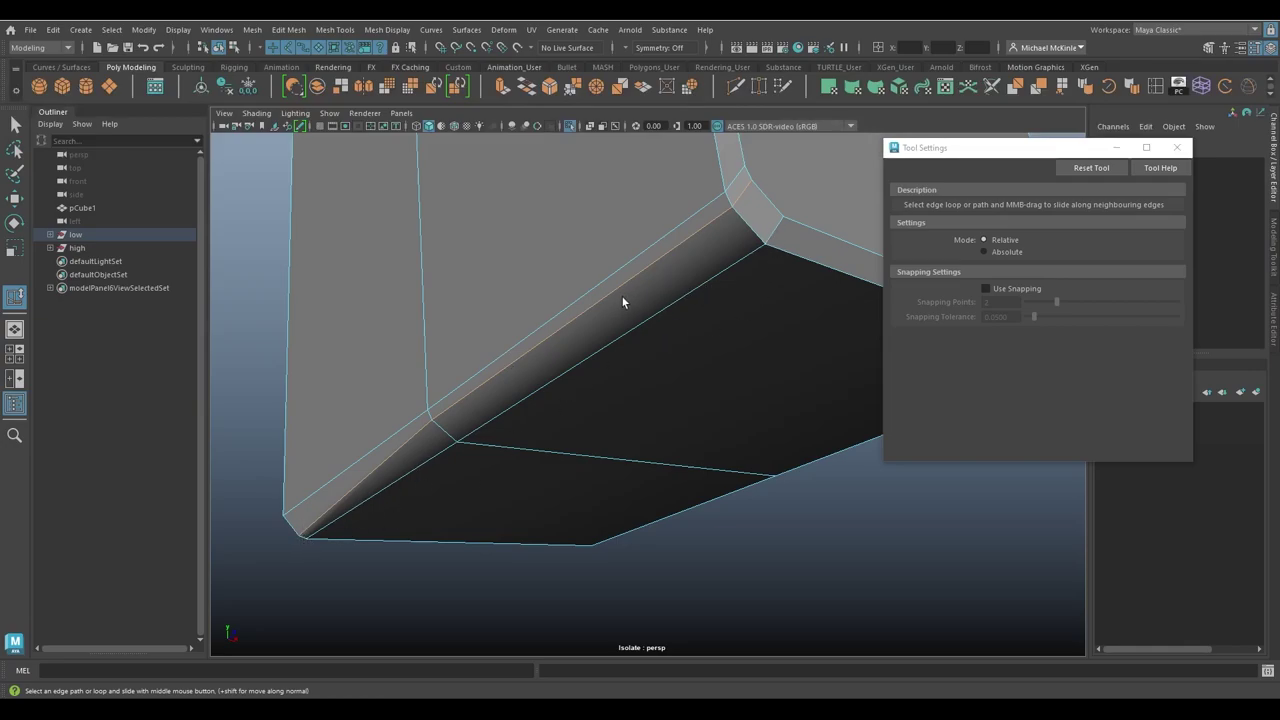
mouse_move(622, 300)
middle_down()
mouse_move(706, 338)
mouse_move(618, 309)
mouse_move(637, 317)
middle_up()
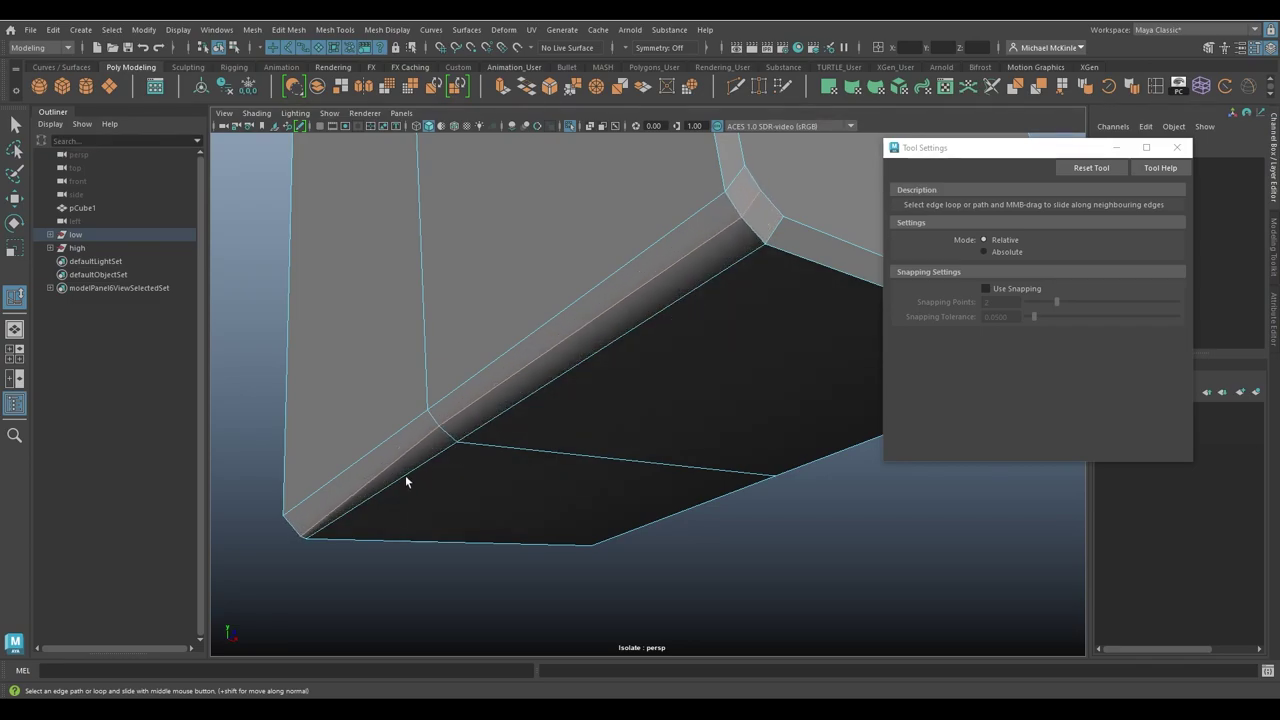
key(ctrl+z)
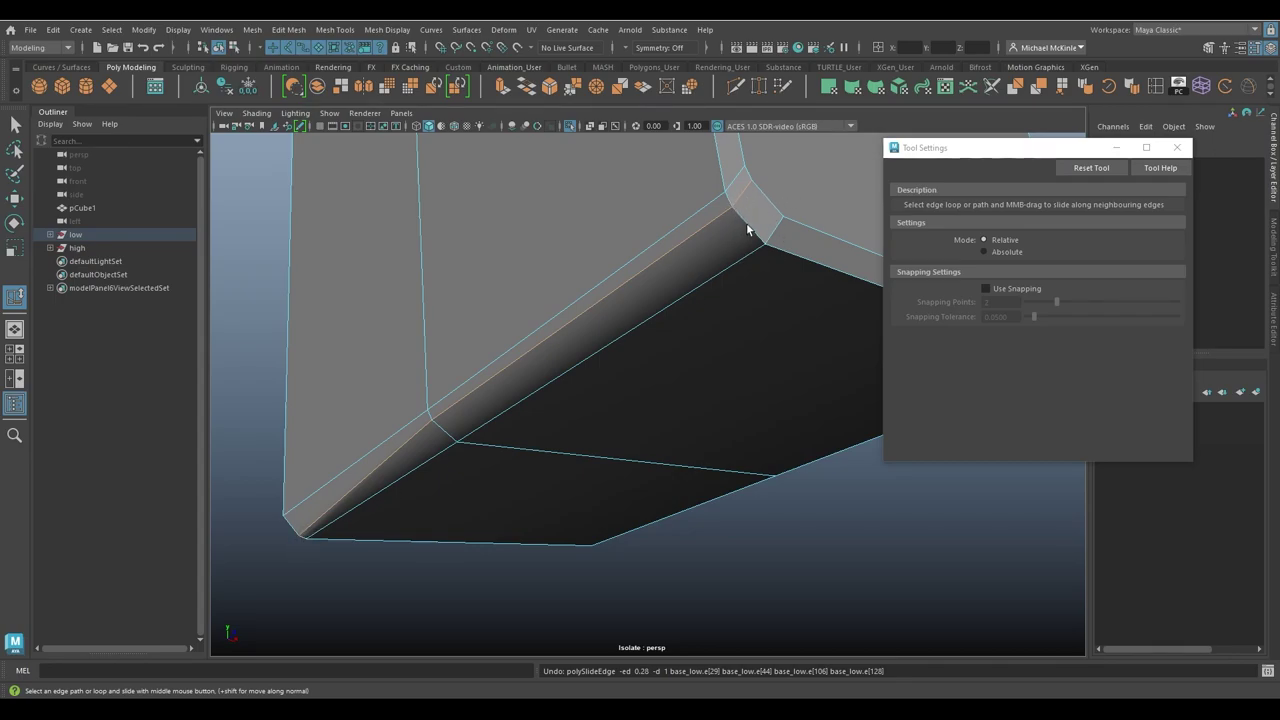
mouse_move(577, 360)
middle_down()
mouse_move(549, 368)
mouse_move(626, 400)
mouse_move(782, 296)
middle_up()
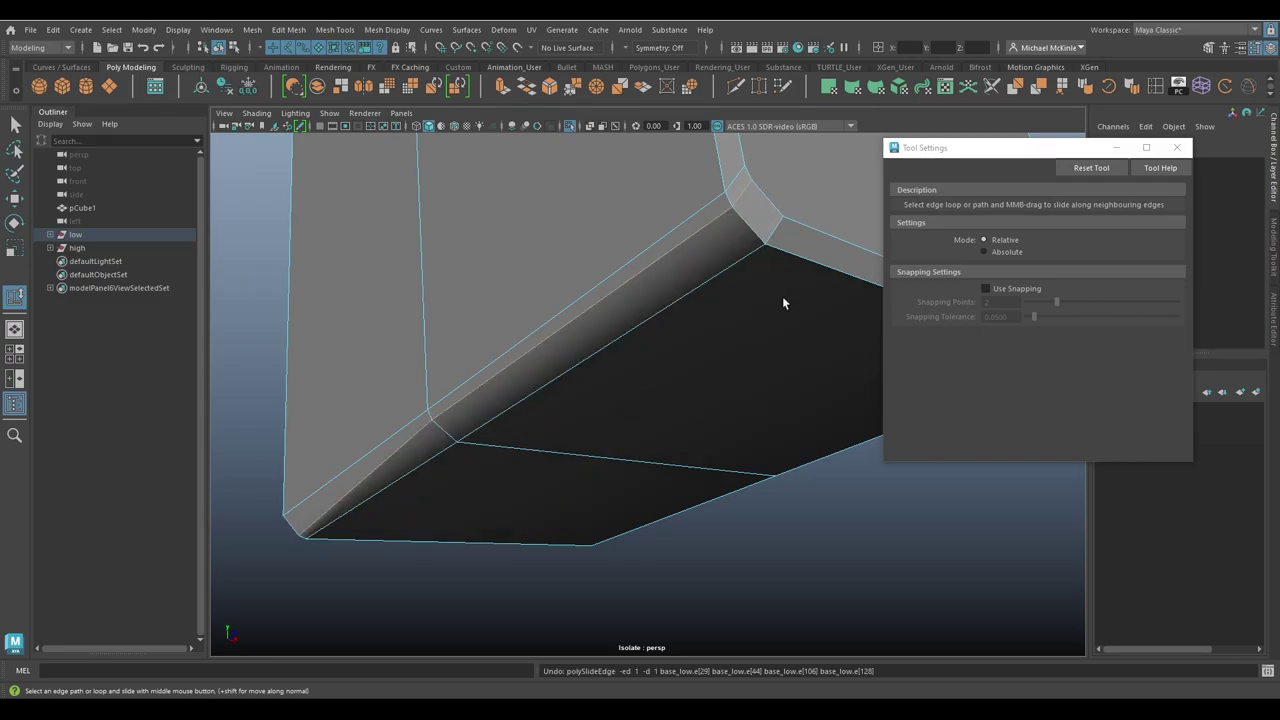
Step: Switch the slide mode to Absolute, try sliding the bevel edge loop toward the underside, and undo the slide
click(984, 252)
middle_drag(566, 331, 720, 408)
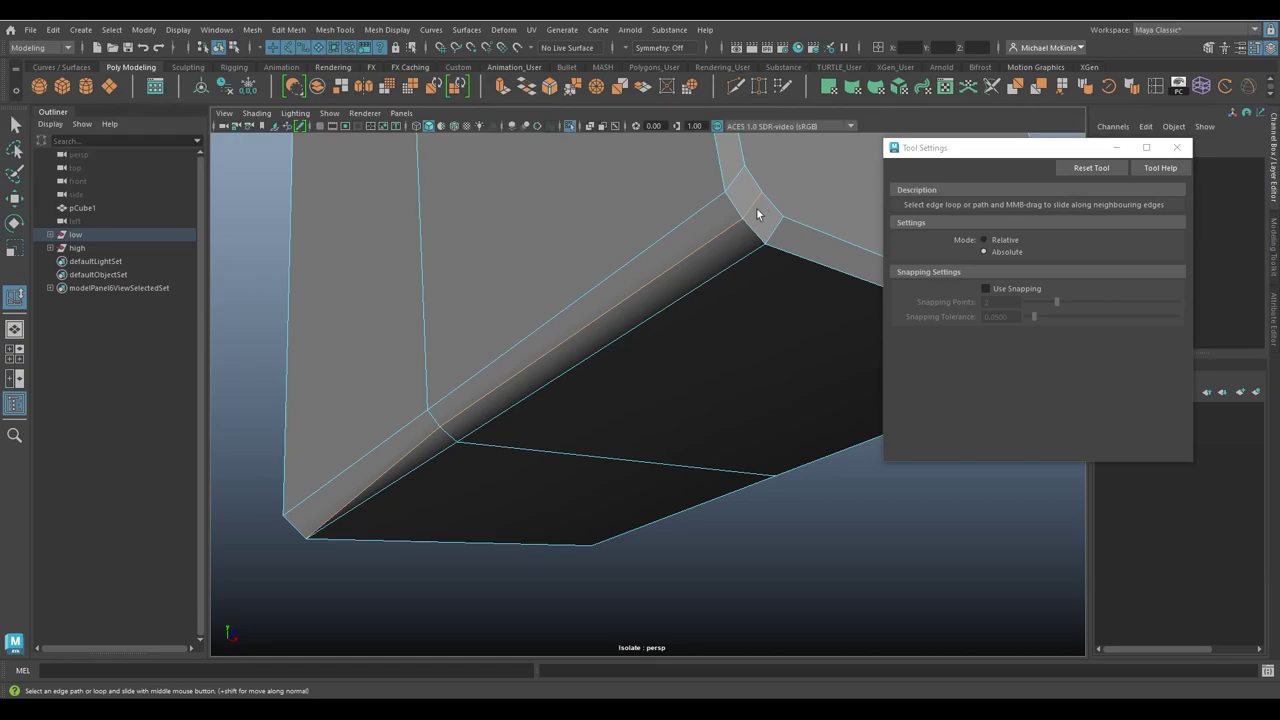
middle_drag(640, 429, 323, 530)
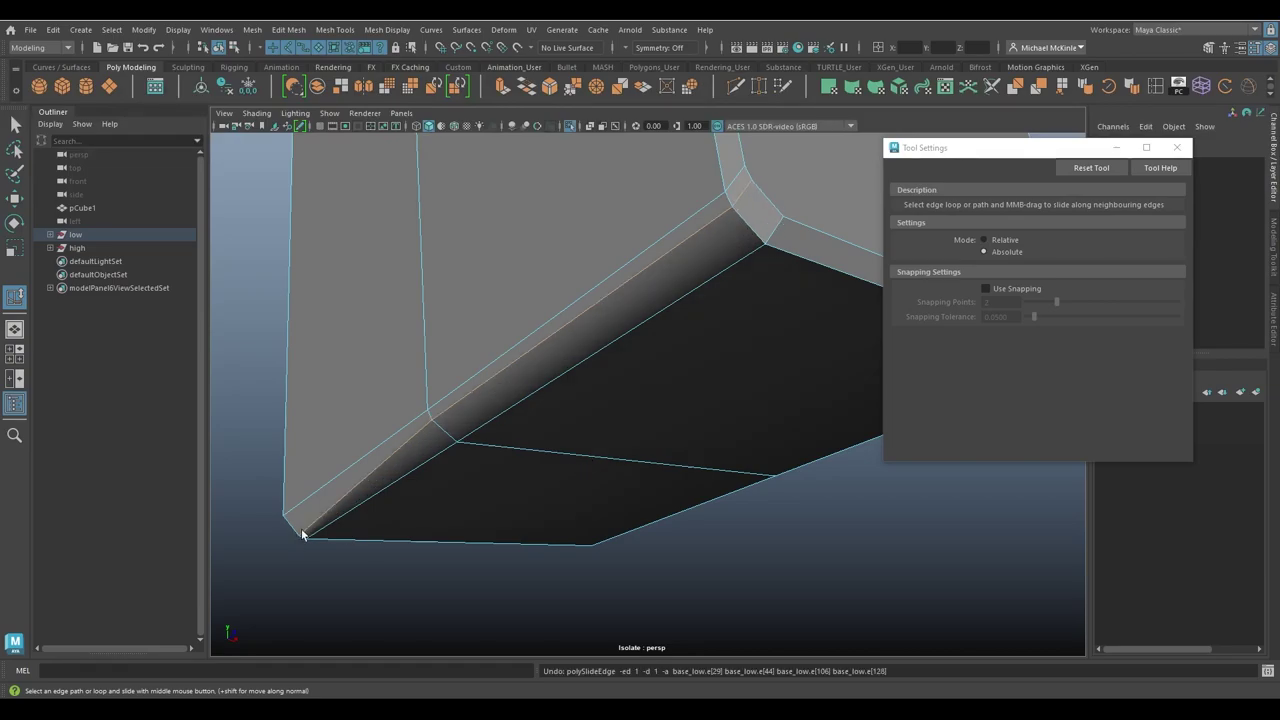
alt+drag(300, 542, 500, 381)
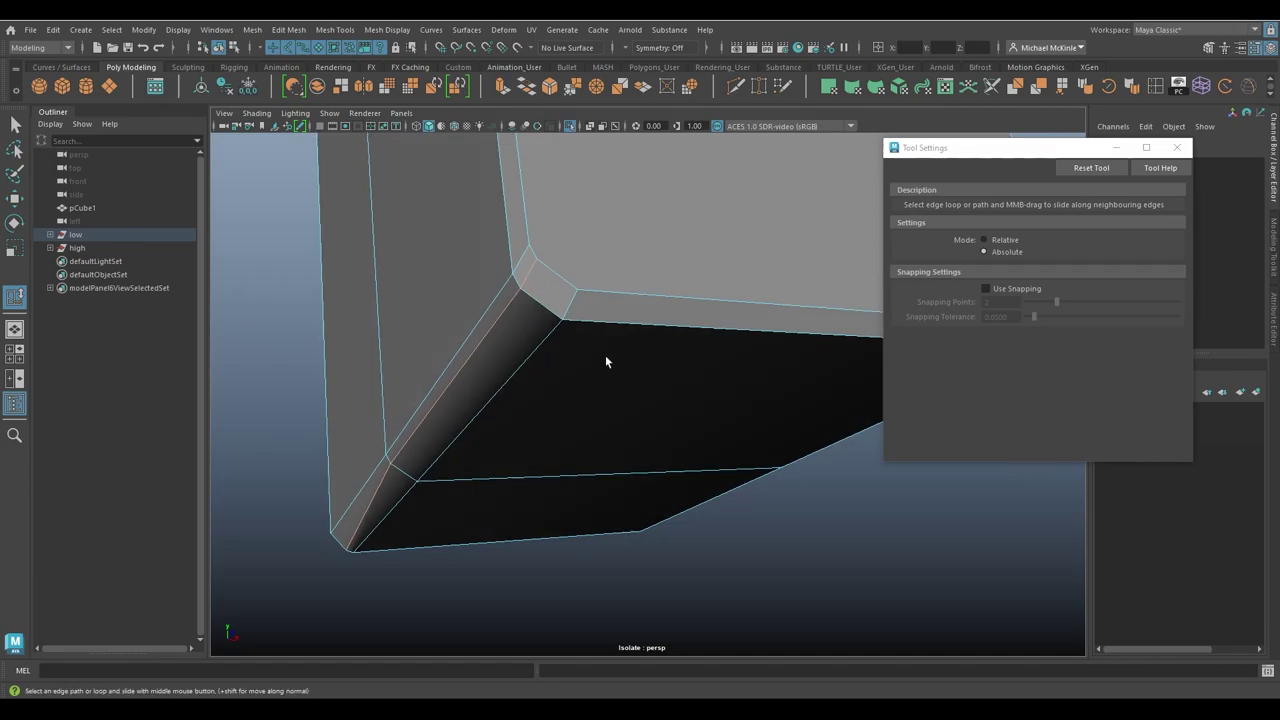
alt+drag(587, 342, 810, 283)
key(ctrl+z)
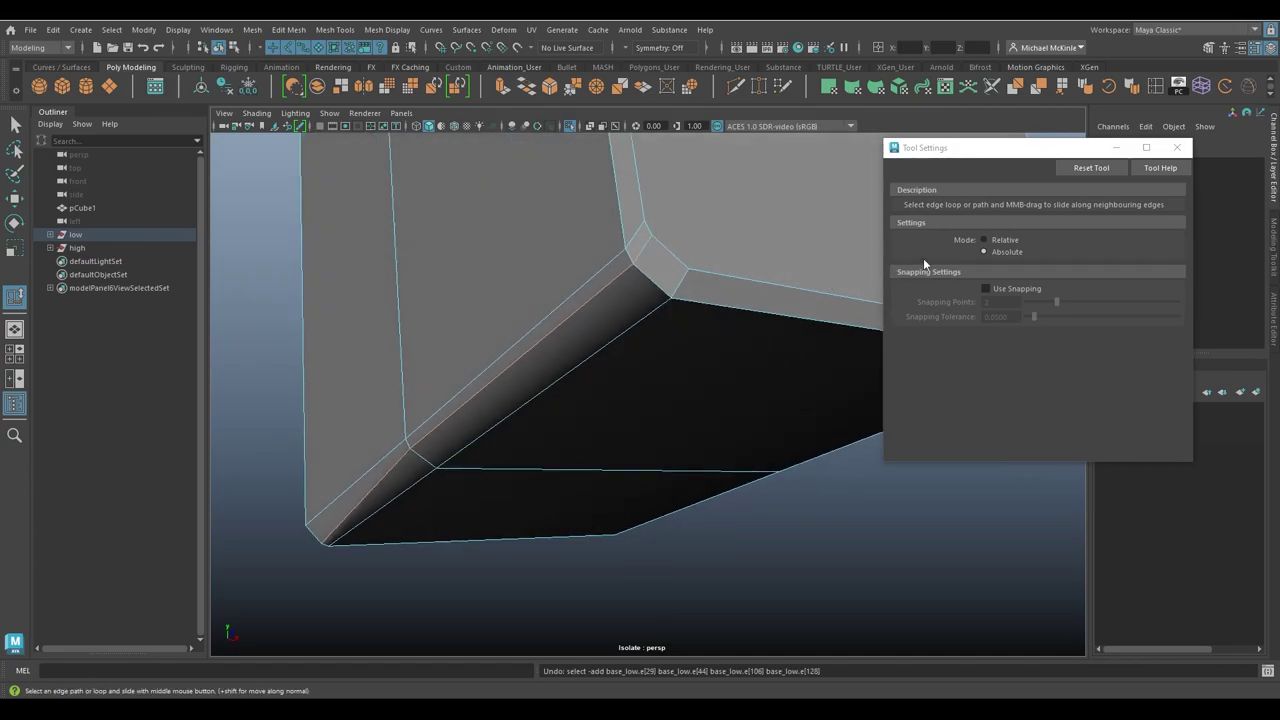
Step: Compare sliding the bevel edge loop in Relative mode and again in Absolute mode, undoing each slide
click(991, 241)
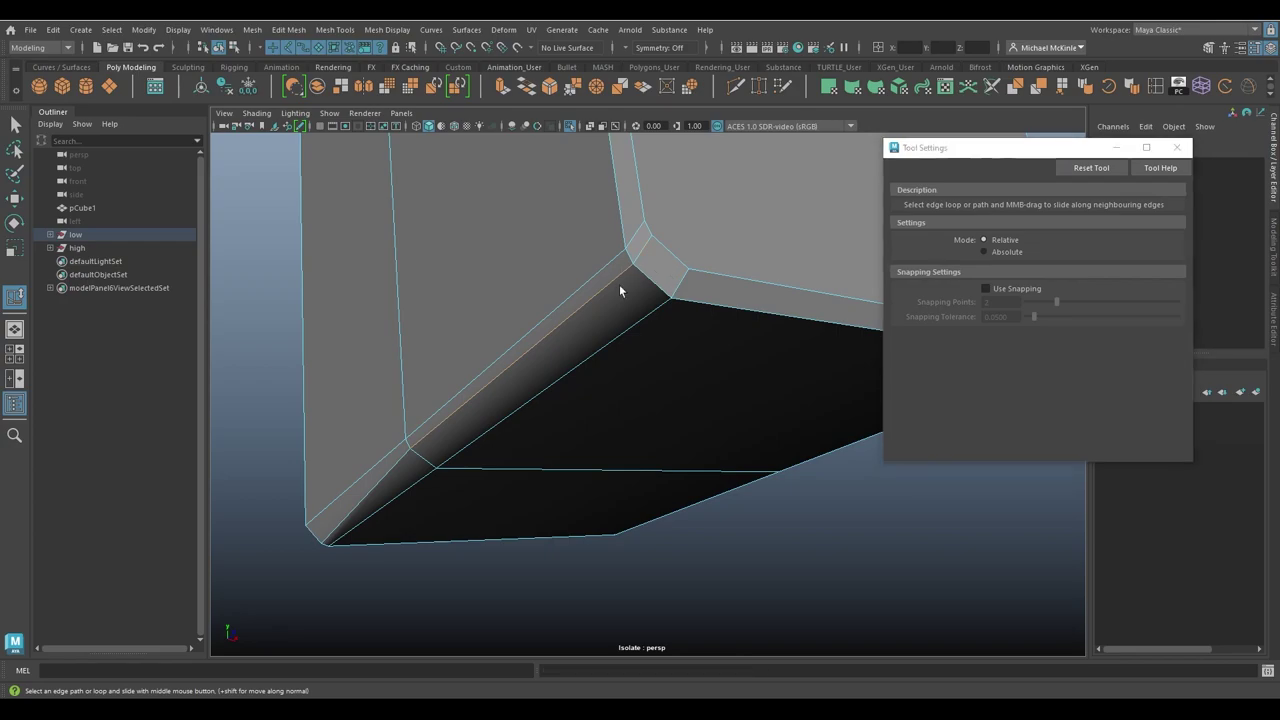
mouse_move(619, 284)
middle_down()
mouse_move(609, 352)
mouse_move(591, 340)
mouse_move(699, 389)
mouse_move(500, 314)
mouse_move(572, 357)
middle_up()
click(985, 252)
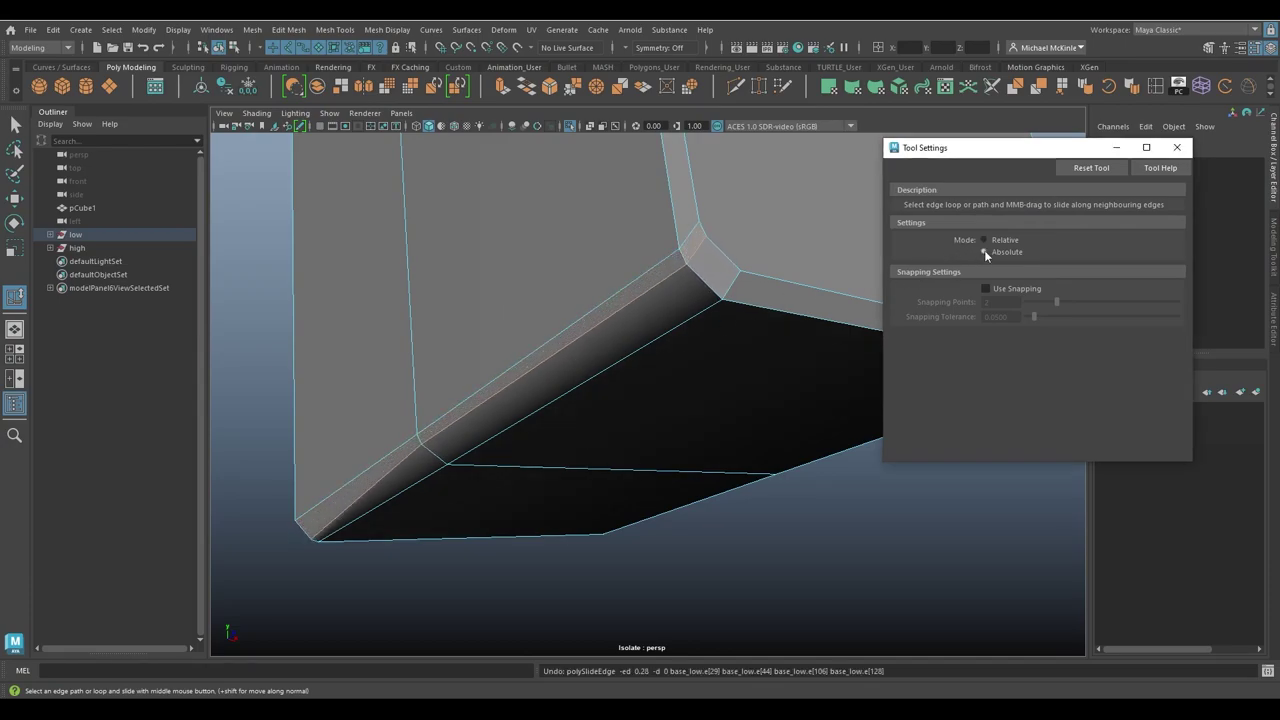
mouse_move(624, 307)
middle_down()
mouse_move(480, 240)
mouse_move(716, 408)
mouse_move(678, 399)
mouse_move(722, 429)
mouse_move(684, 394)
middle_up()
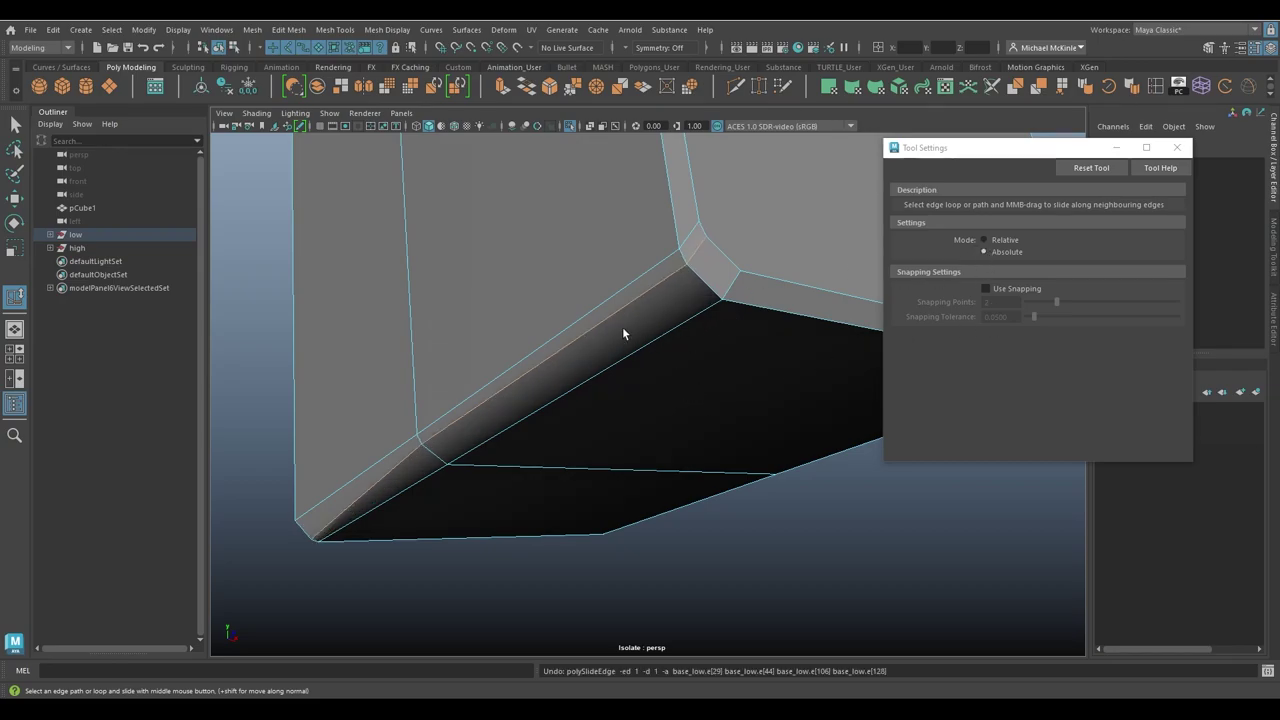
alt+drag(622, 333, 490, 376)
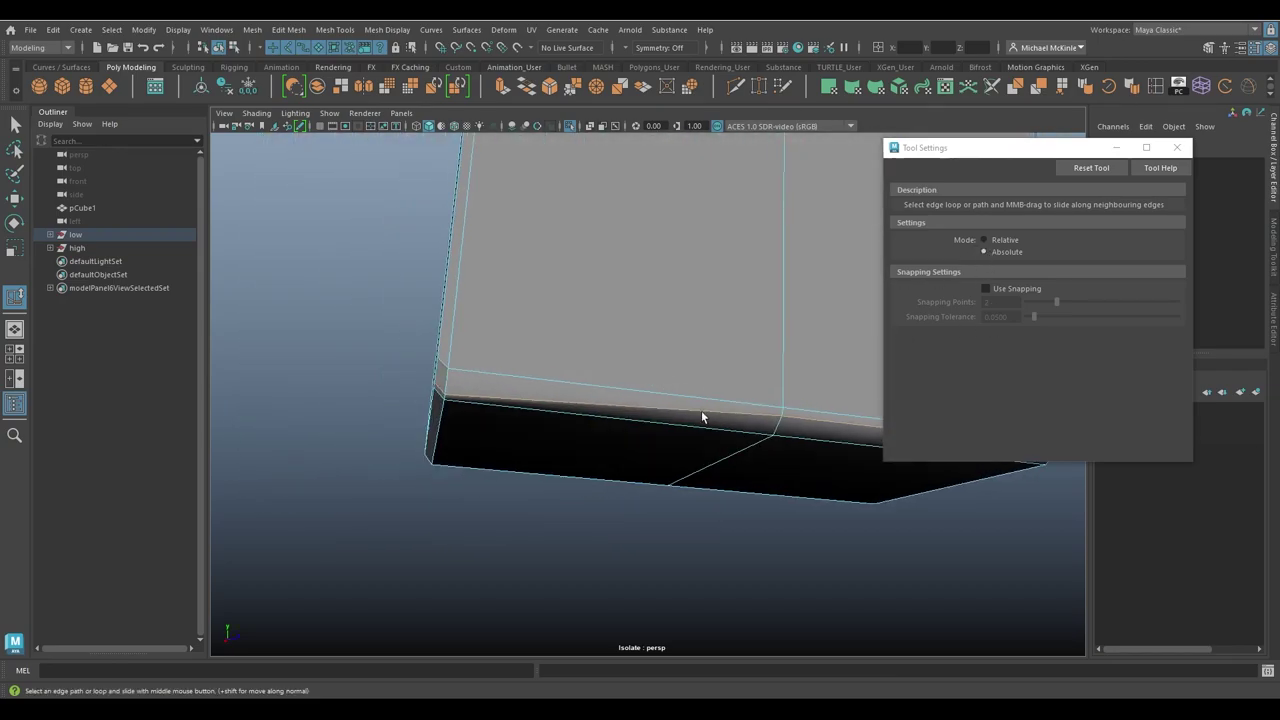
alt+drag(701, 416, 669, 352)
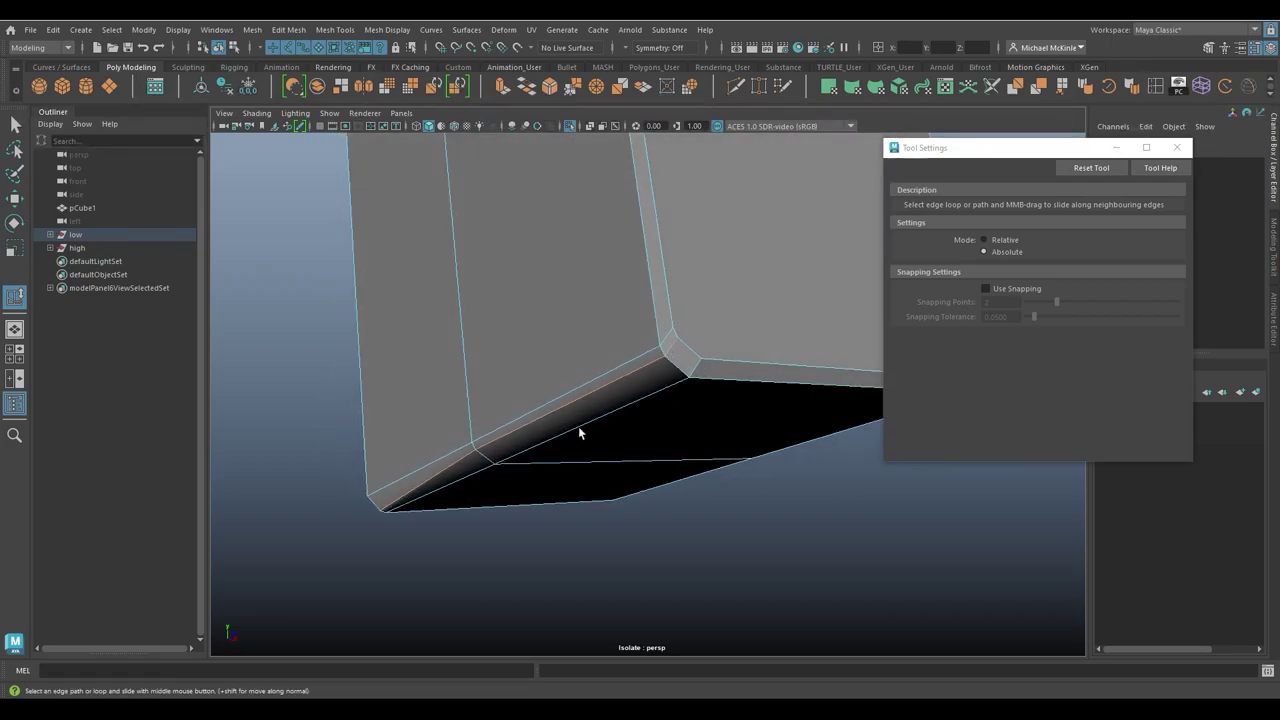
alt+drag(578, 427, 634, 386)
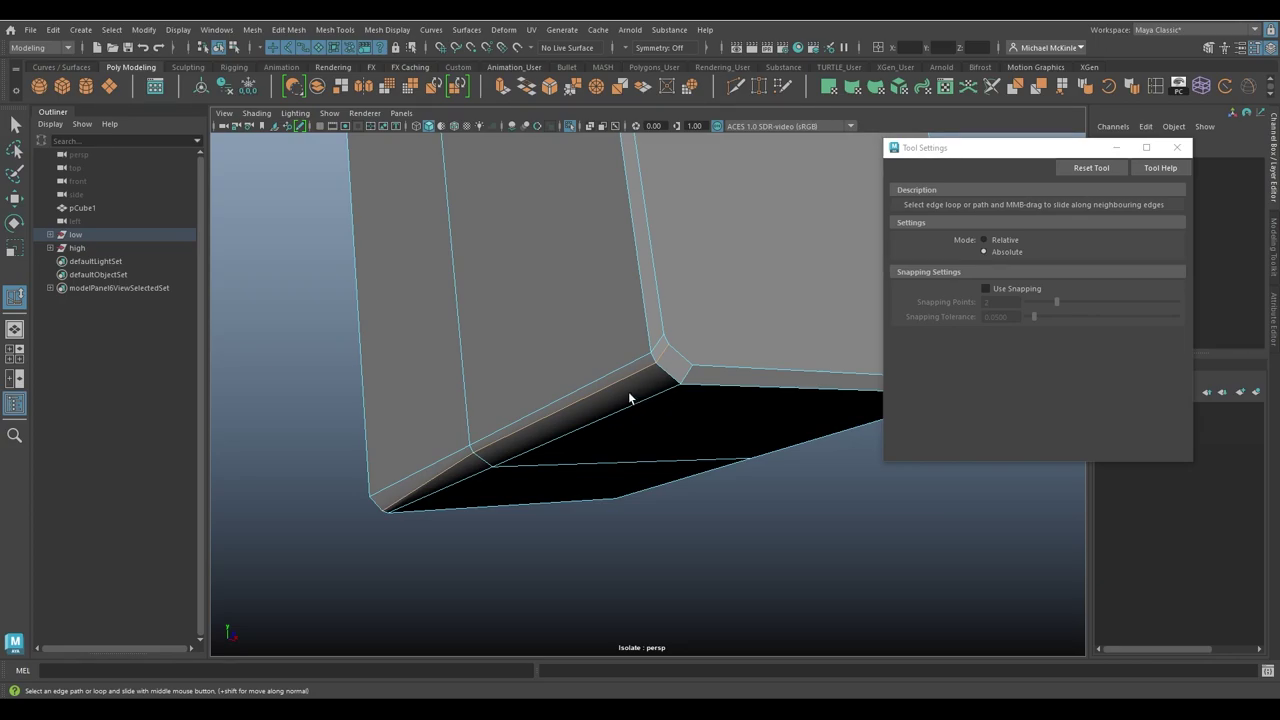
alt+drag(628, 398, 660, 414)
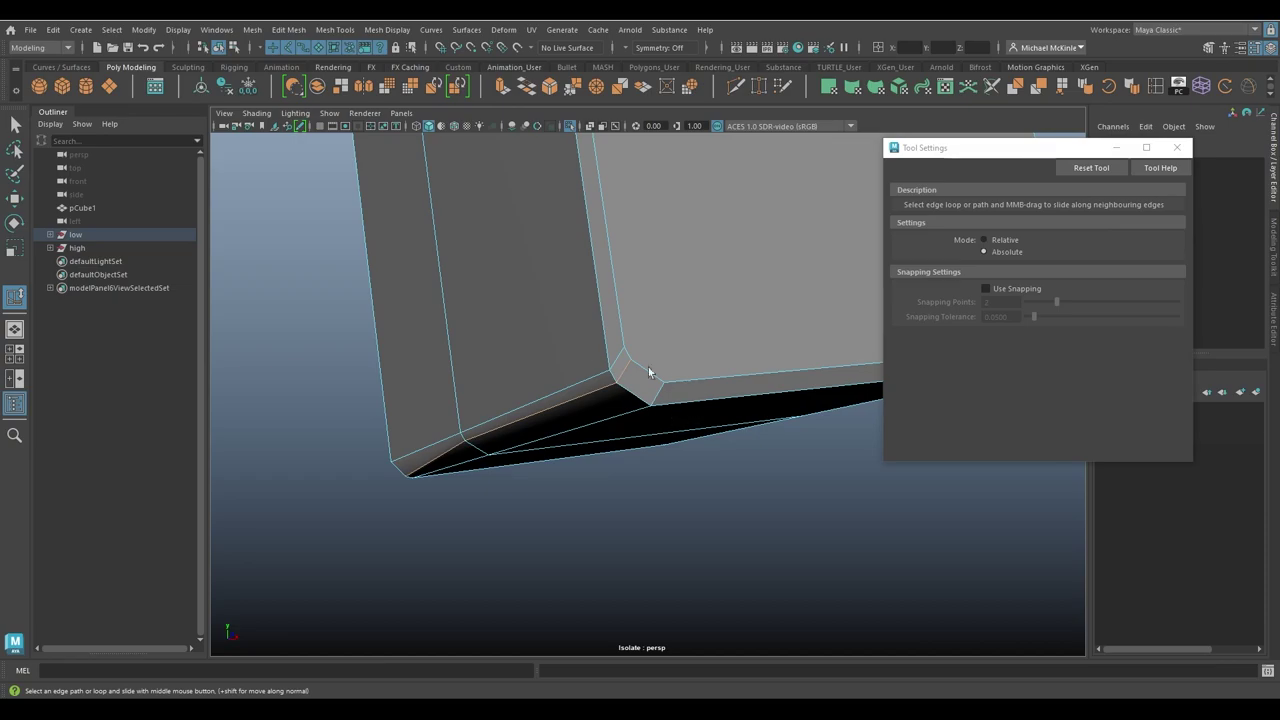
Step: Try an Absolute slide of the bevel edge loop, and try sliding the vertical centre edge loop outward along its normal
middle_drag(591, 394, 816, 499)
key(f)
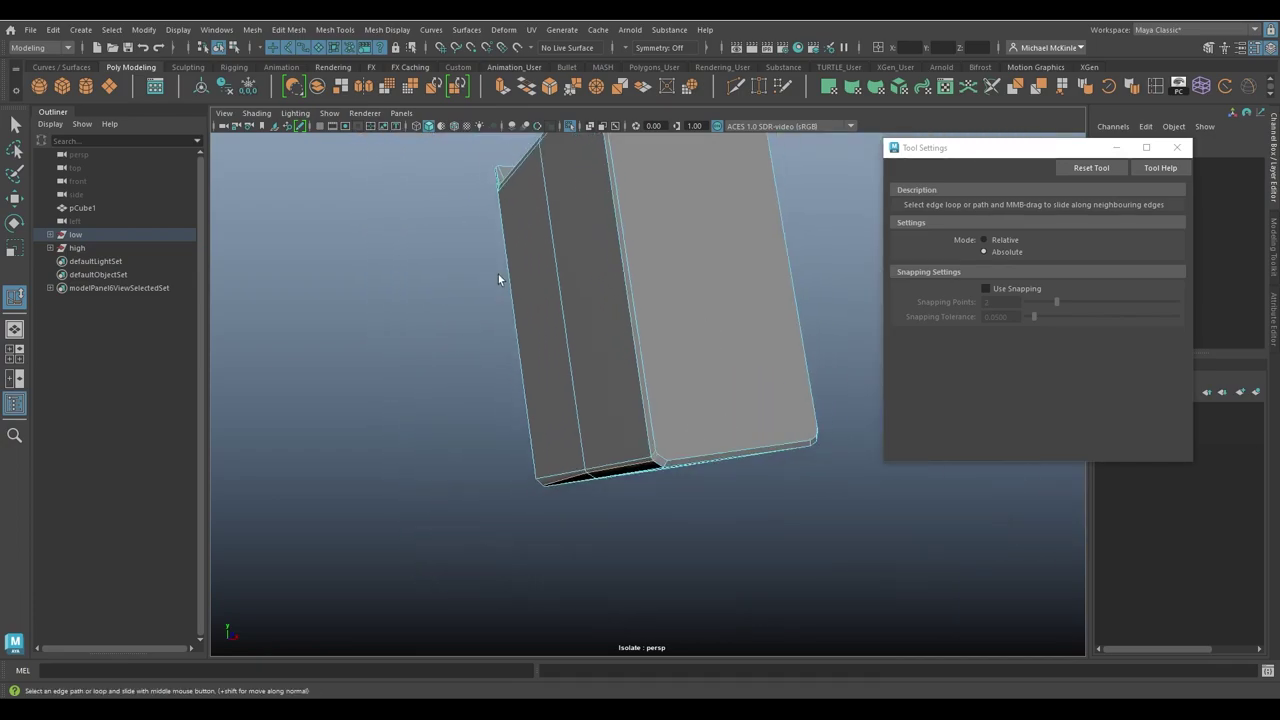
alt+drag(498, 274, 626, 383)
alt+middle_drag(626, 383, 603, 402)
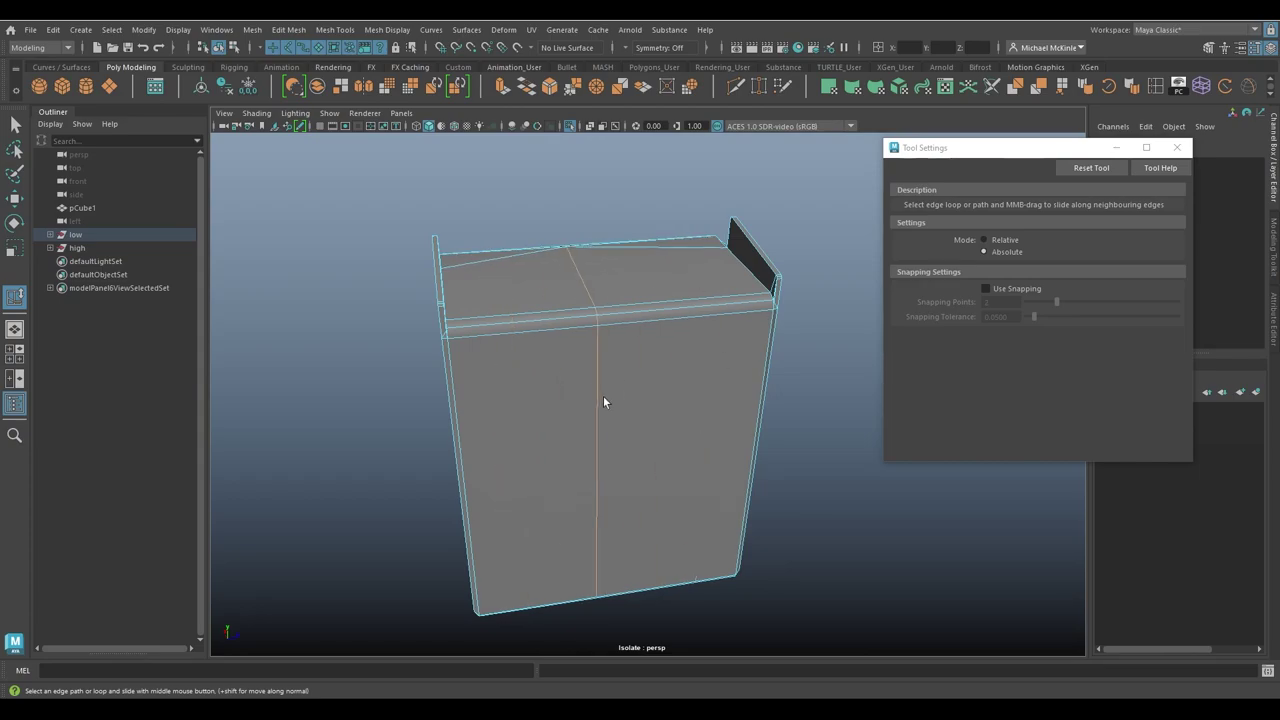
alt+drag(603, 402, 654, 360)
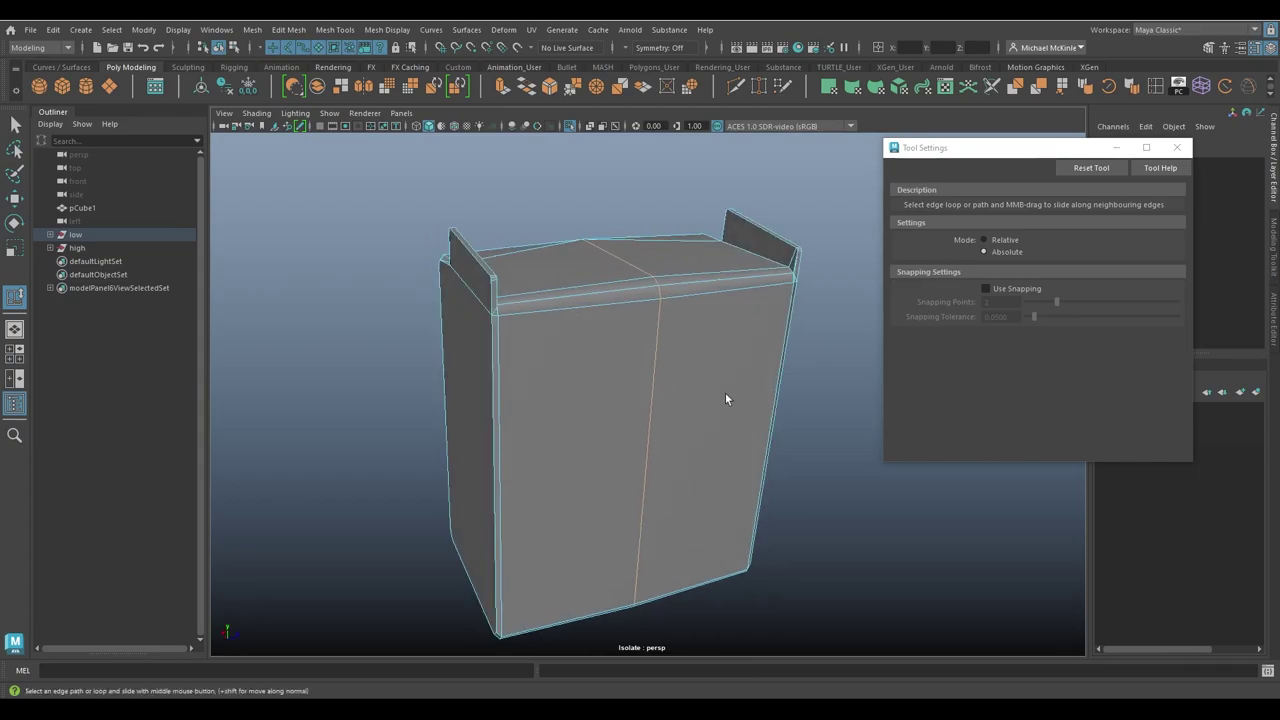
middle_drag(726, 398, 620, 477)
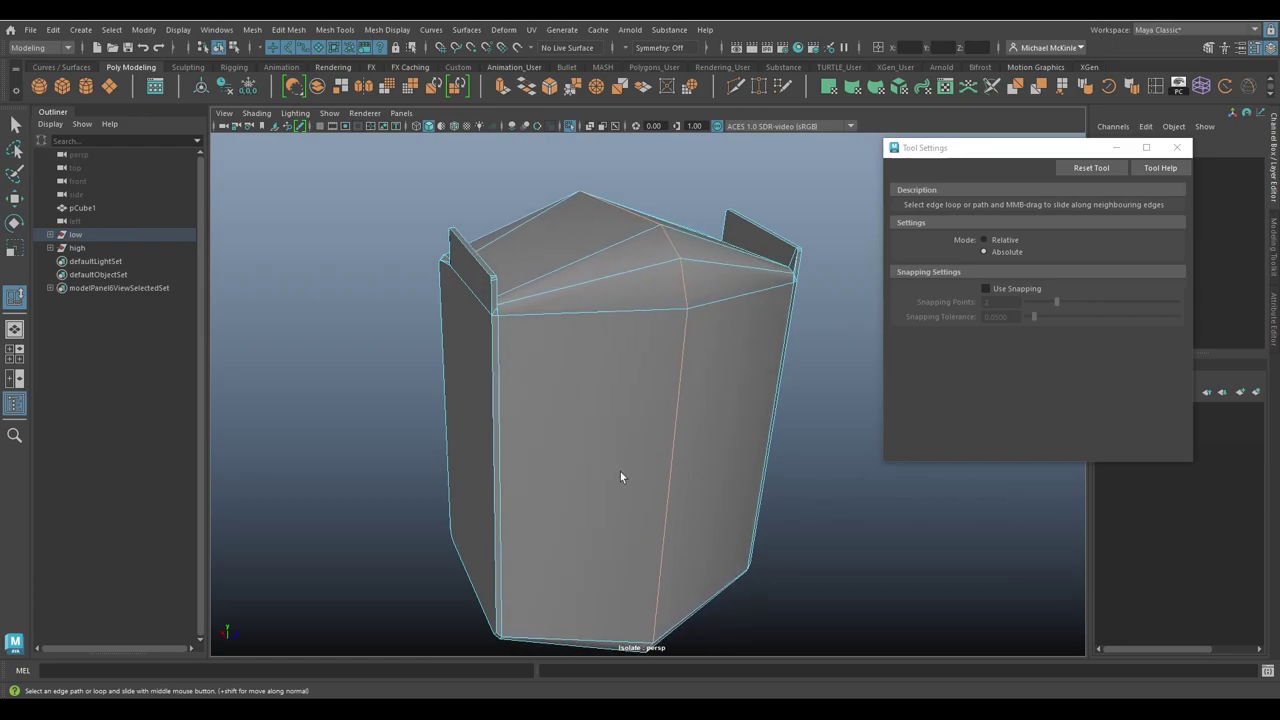
Step: Reselect the bevel edge loop, try sliding it to the bevel's upper border, undo, and try sliding it toward the underside
alt+drag(620, 477, 650, 472)
alt+middle_drag(650, 472, 632, 480)
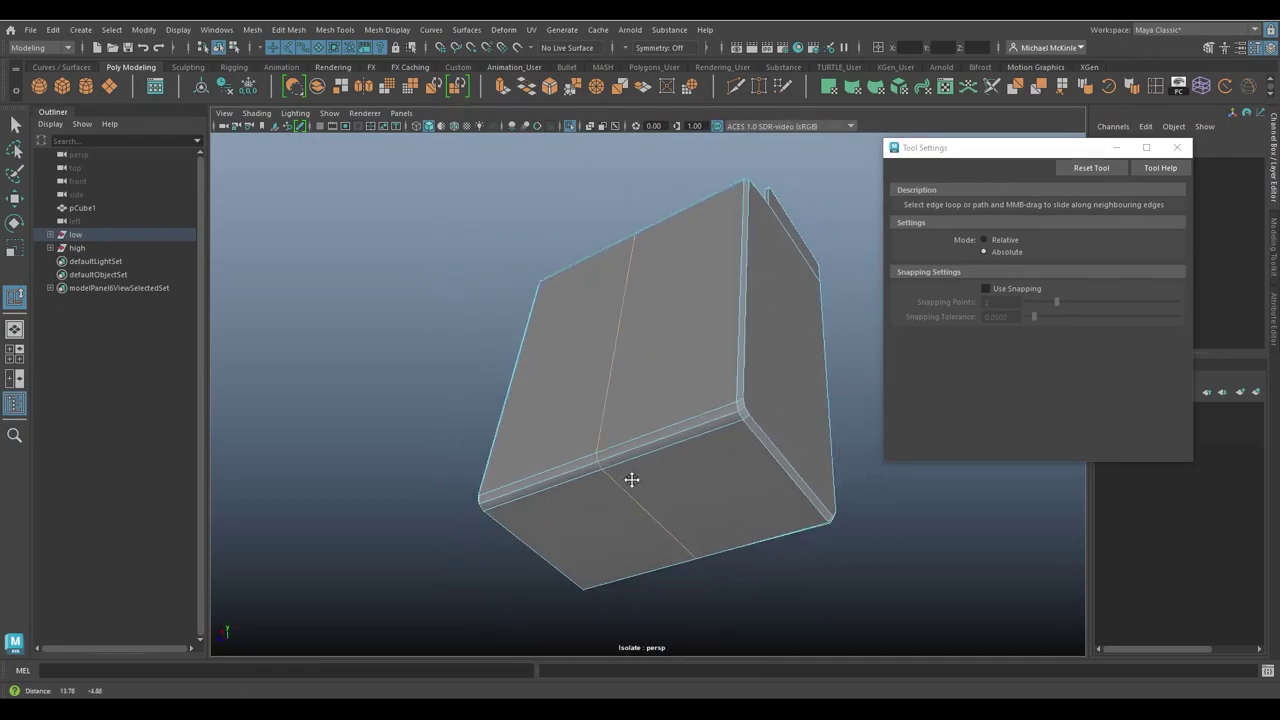
mouse_move(632, 480)
alt+mouse_down()
mouse_move(646, 470)
mouse_move(571, 486)
mouse_move(614, 481)
alt+mouse_up()
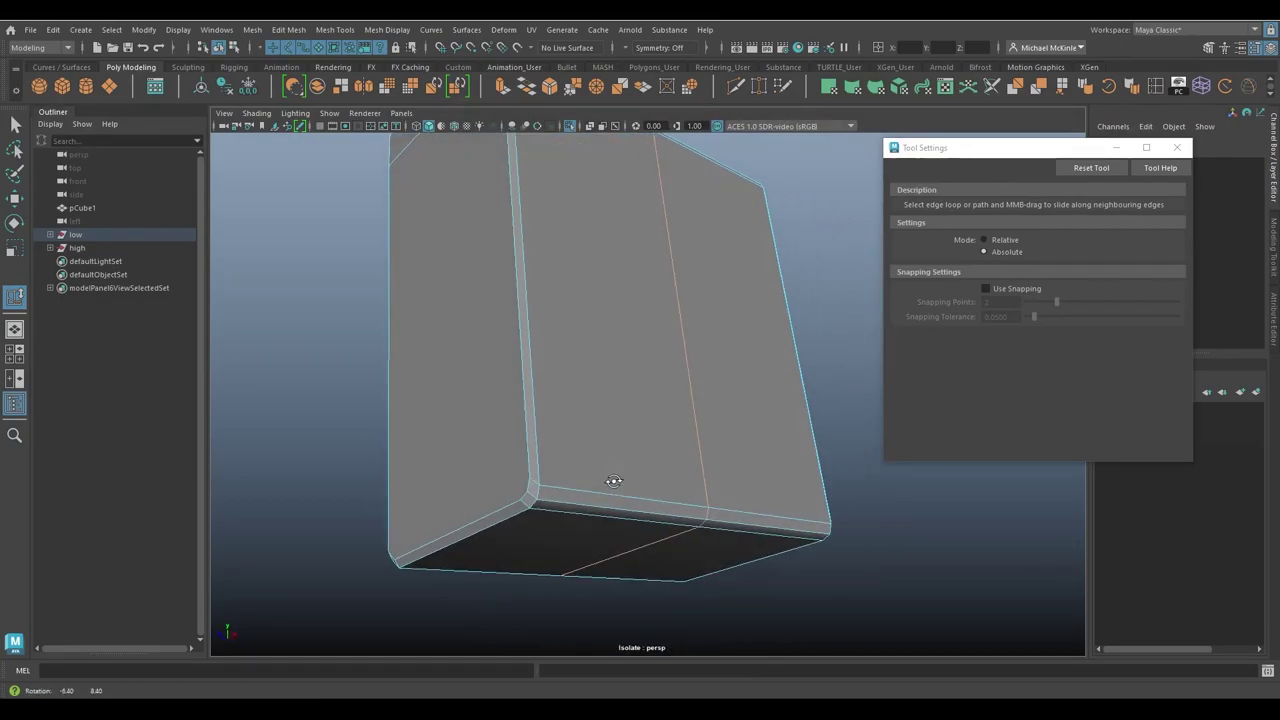
alt+drag(651, 426, 826, 478)
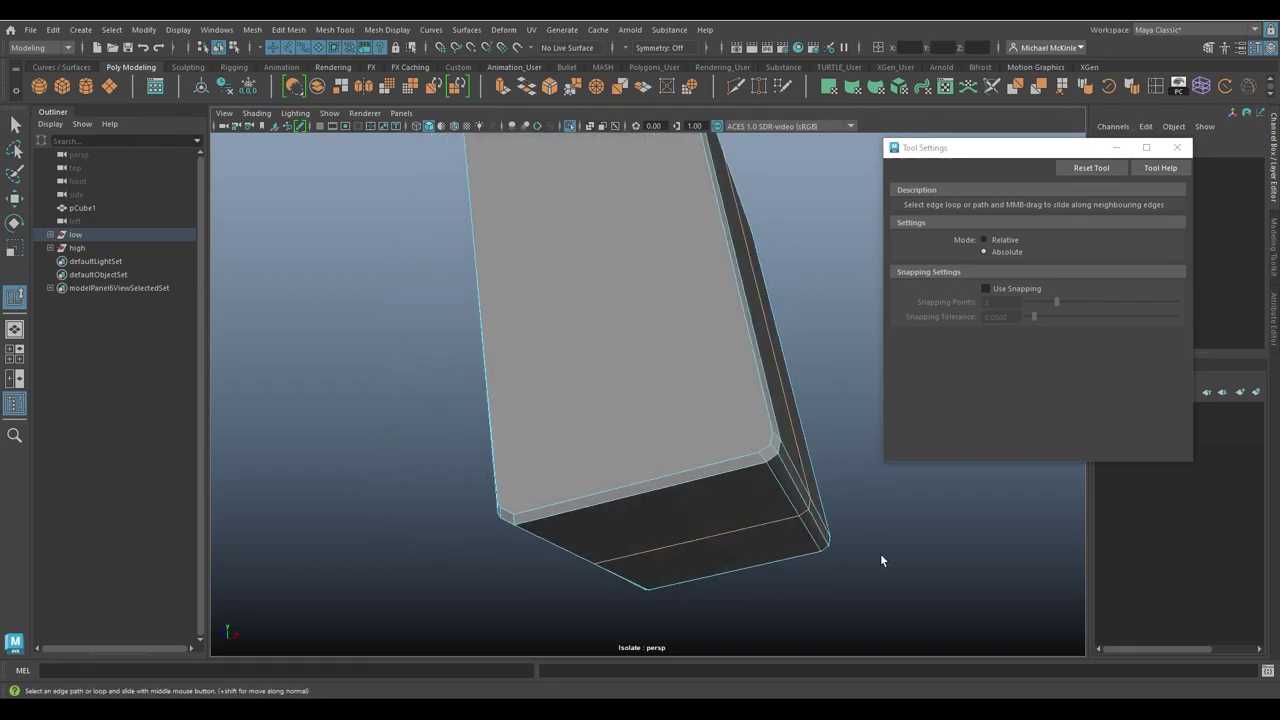
alt+drag(782, 531, 684, 558)
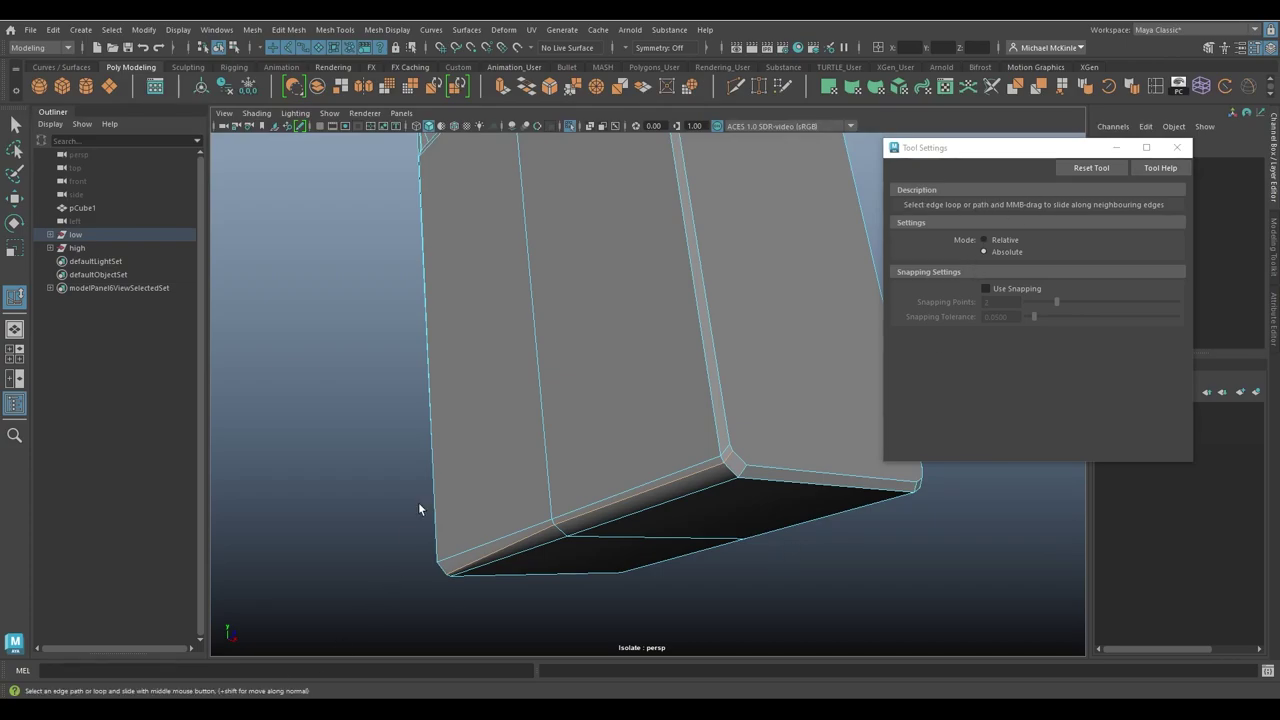
alt+drag(449, 508, 615, 505)
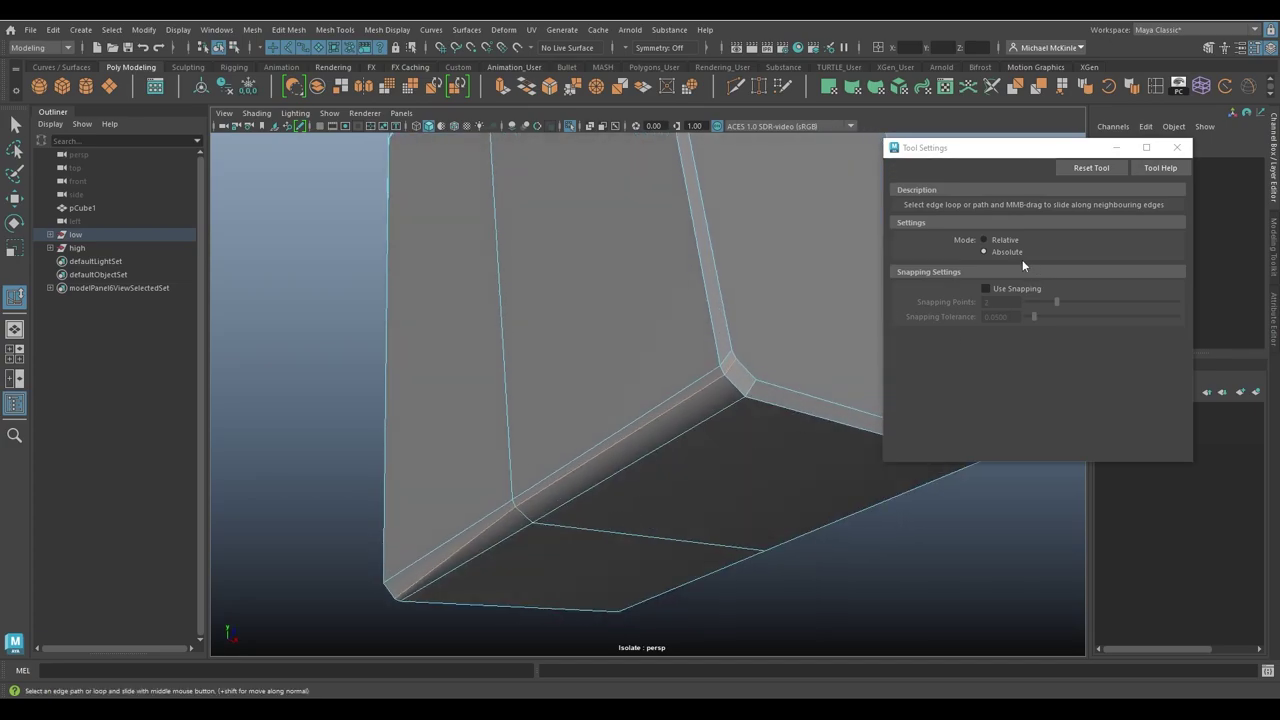
alt+drag(668, 384, 680, 364)
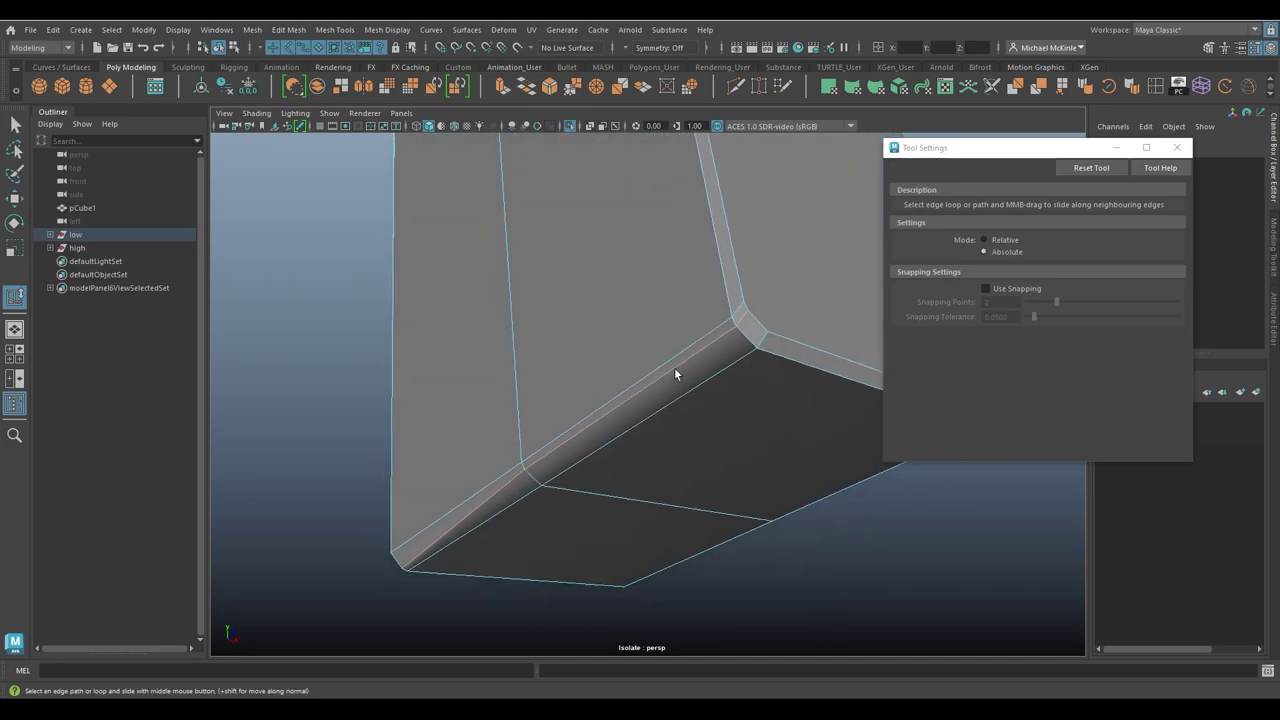
mouse_move(674, 373)
middle_down()
mouse_move(757, 407)
mouse_move(724, 412)
mouse_move(761, 429)
mouse_move(564, 376)
middle_up()
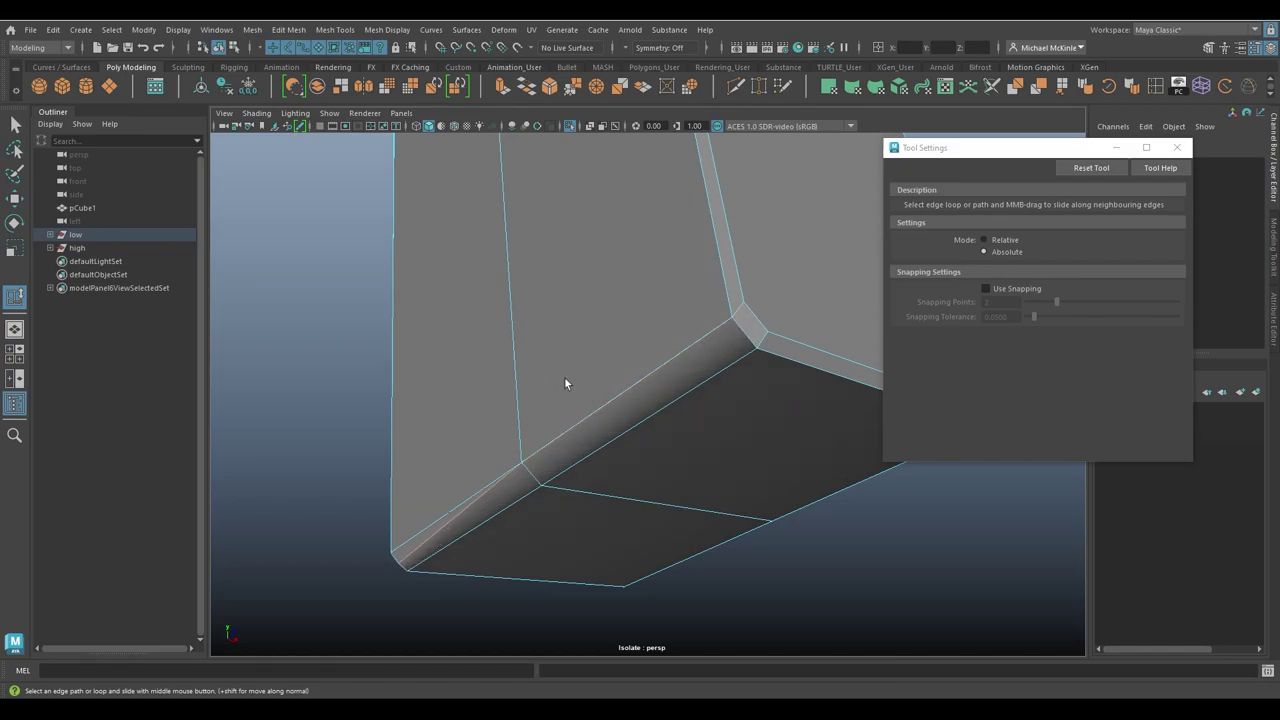
key(ctrl+z)
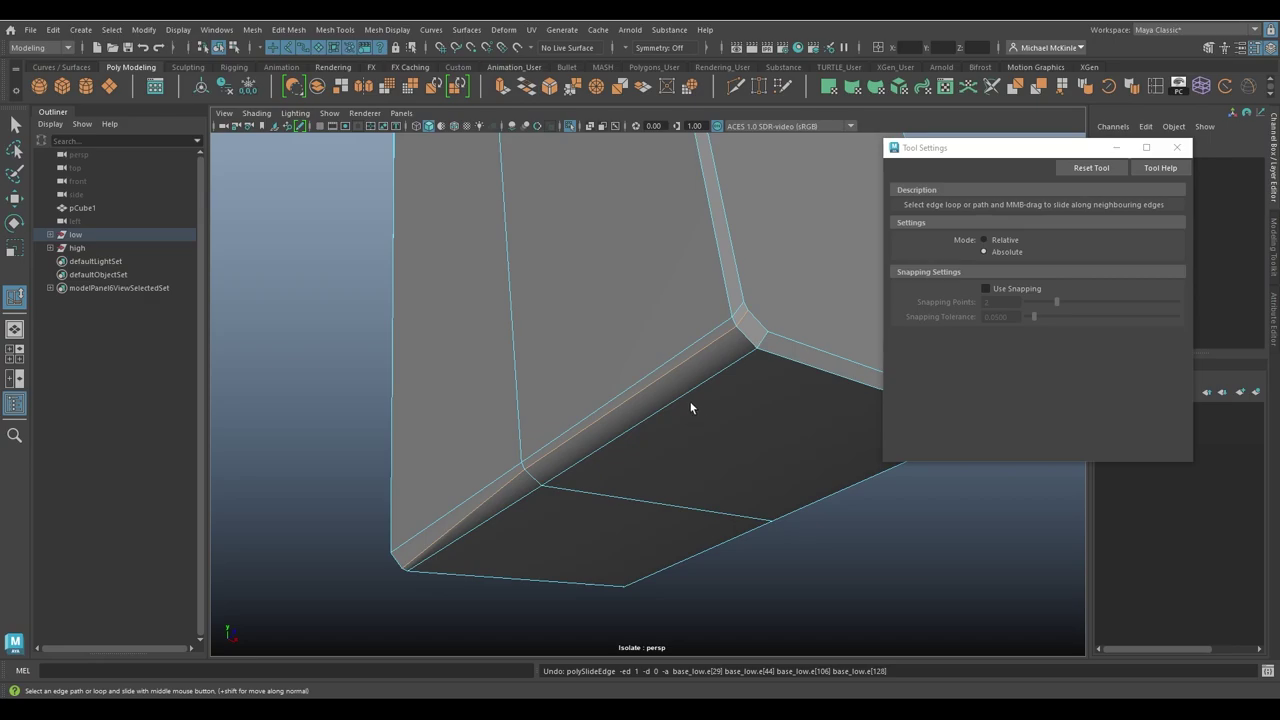
middle_drag(652, 388, 614, 434)
Step: Select the mesh's vertical centre edge loop again and try pushing it outward along its normal with Slide Edge
alt+drag(614, 434, 697, 400)
alt+right_drag(708, 378, 558, 319)
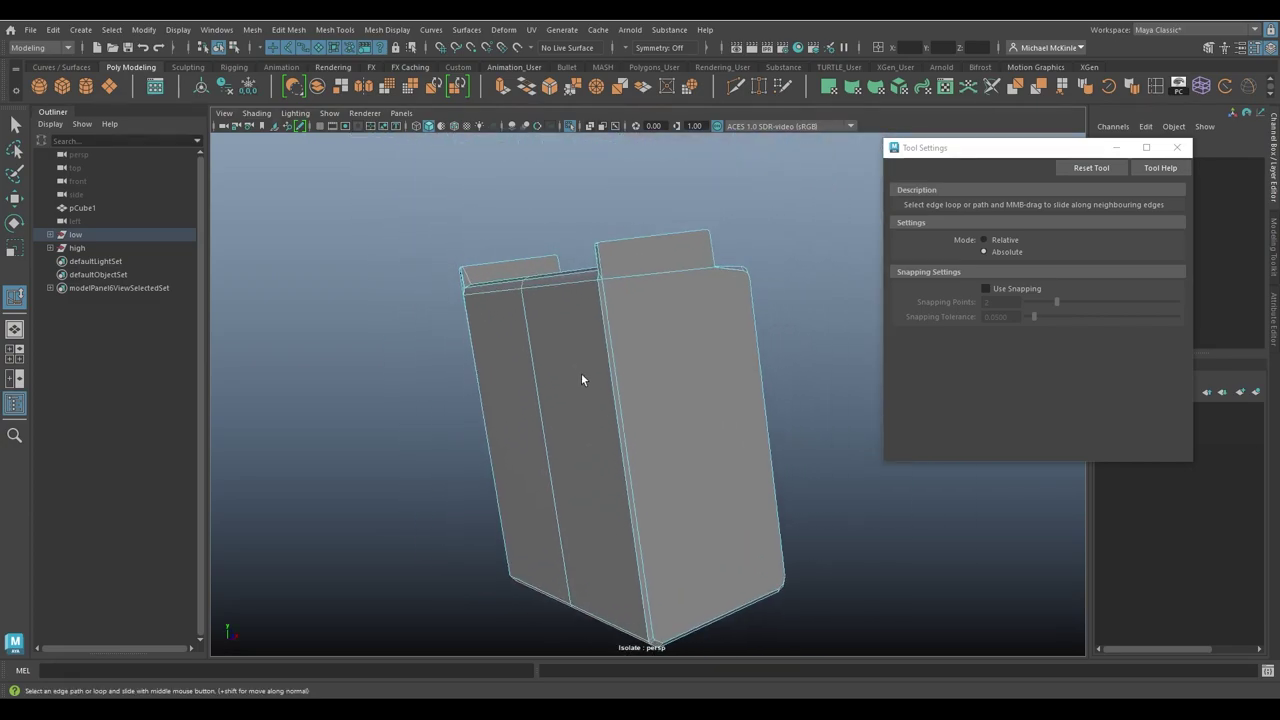
alt+drag(582, 379, 606, 394)
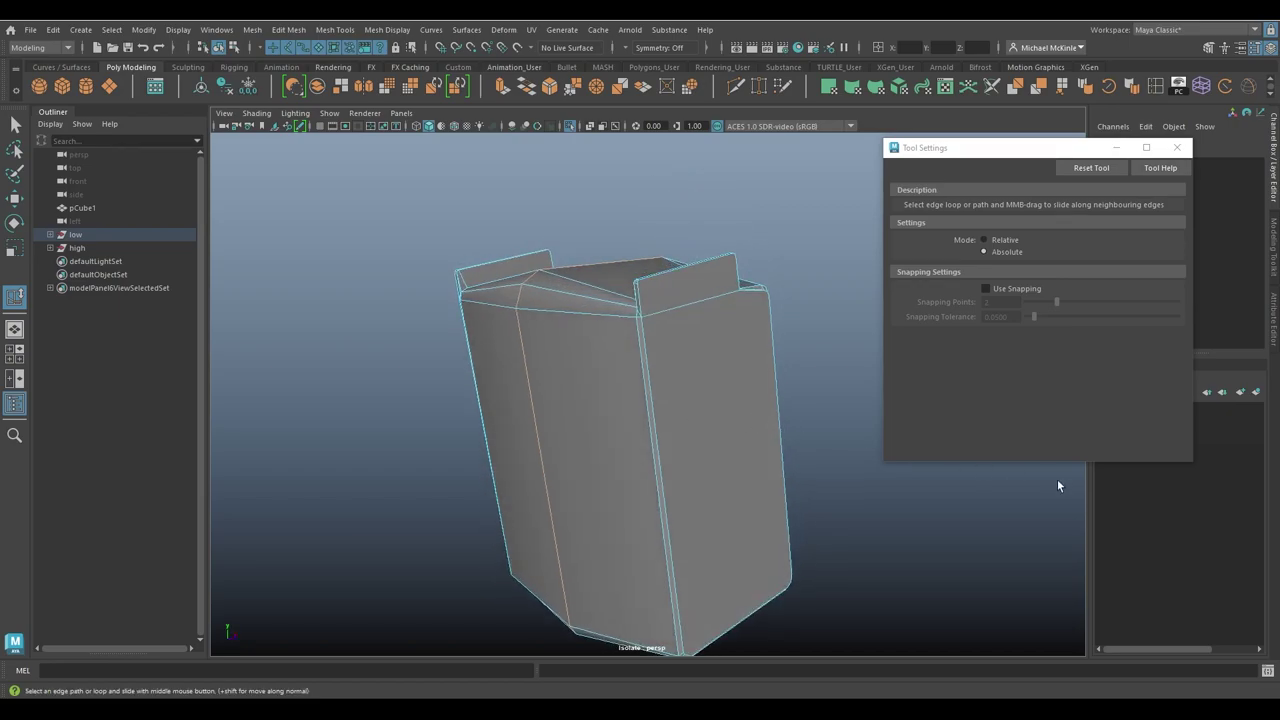
alt+drag(900, 470, 766, 441)
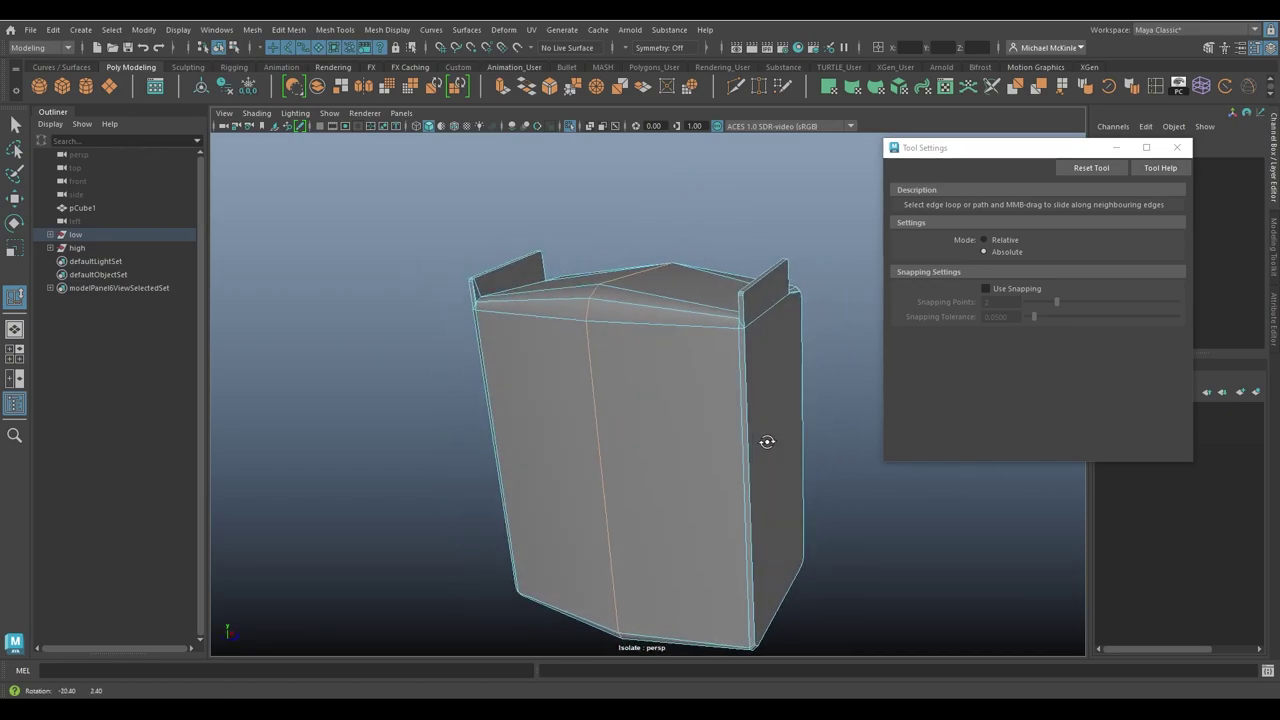
Step: Point out the Slide Edge command among the mesh tools and reset its tool settings to their defaults
click(330, 29)
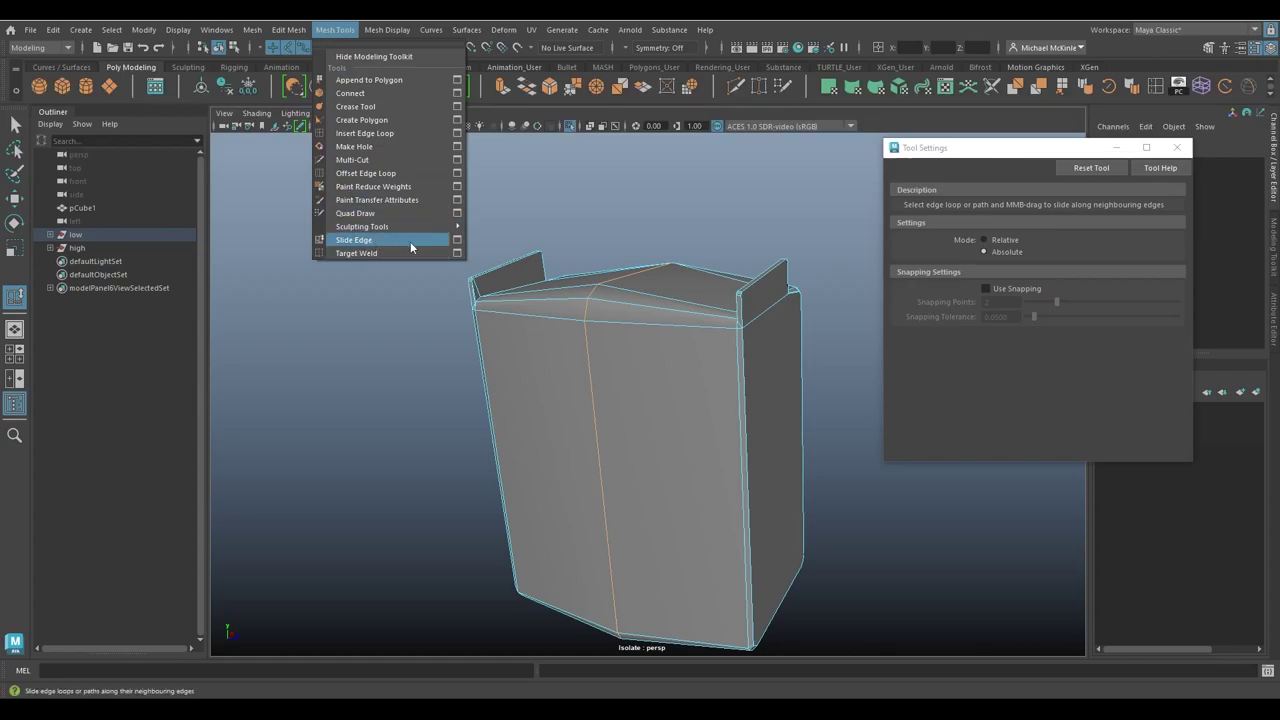
click(998, 157)
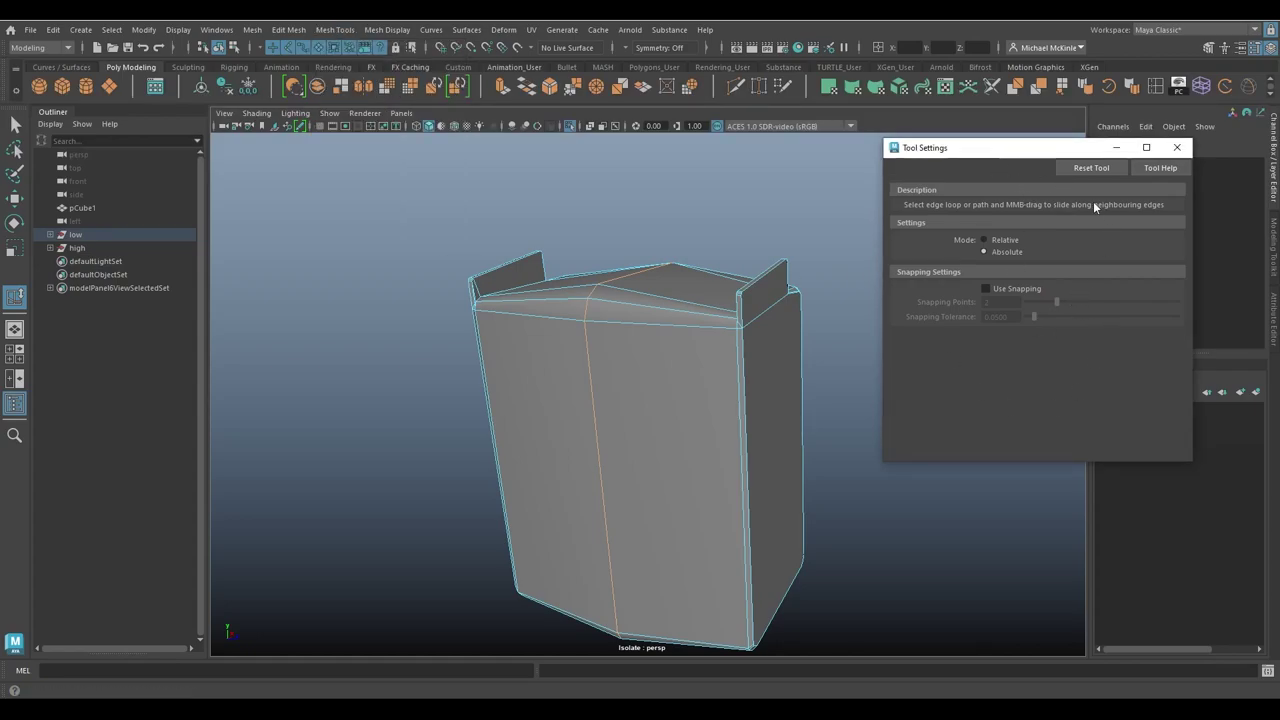
click(1088, 170)
mouse_move(658, 423)
alt+mouse_down()
mouse_move(640, 409)
mouse_move(677, 423)
mouse_move(640, 397)
mouse_move(659, 399)
alt+mouse_up()
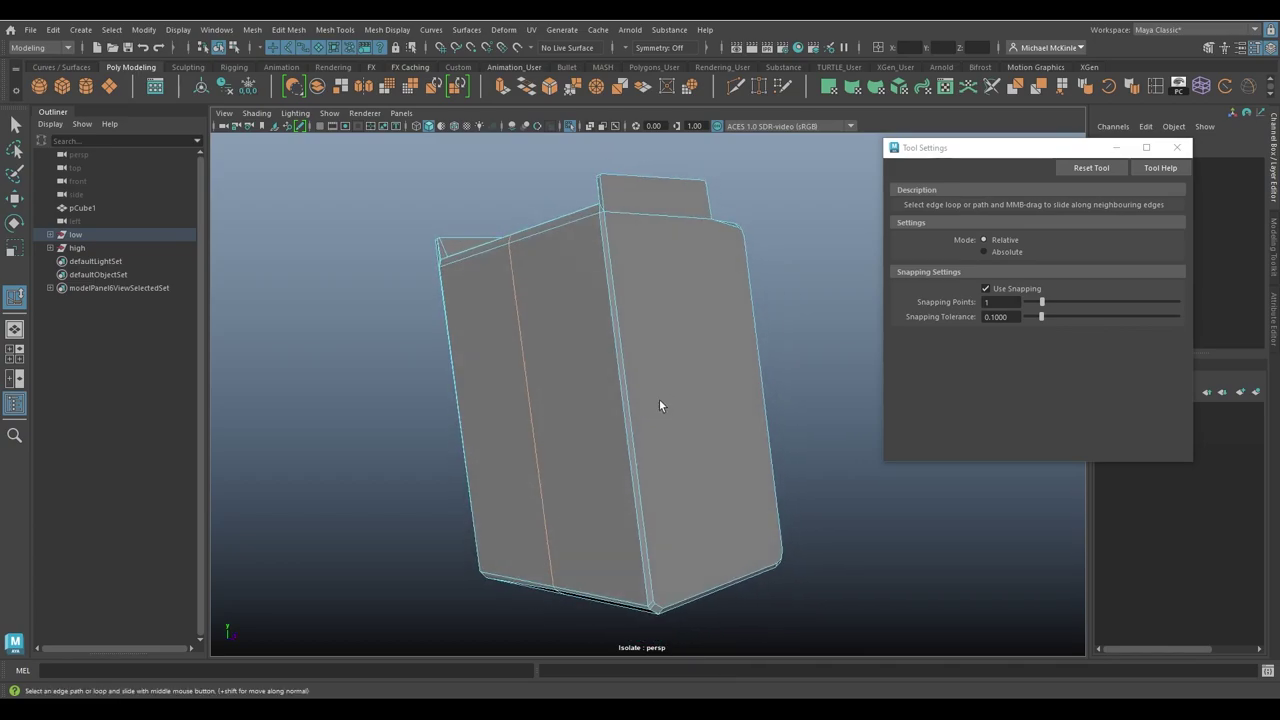